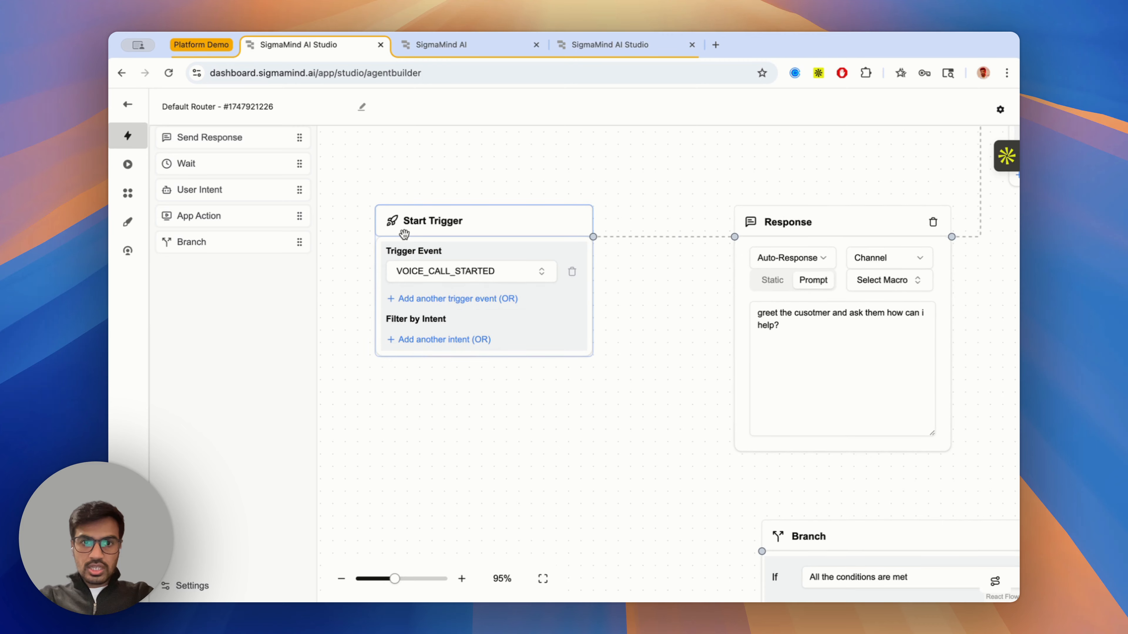
- Set the Start Trigger's trigger event to TICKET_SAVED_CREATED
{"action": "scroll", "coordinate": [404, 234], "scroll_direction": "up", "scroll_amount": 3}
{"action": "scroll", "coordinate": [404, 234], "scroll_direction": "down", "scroll_amount": 1}
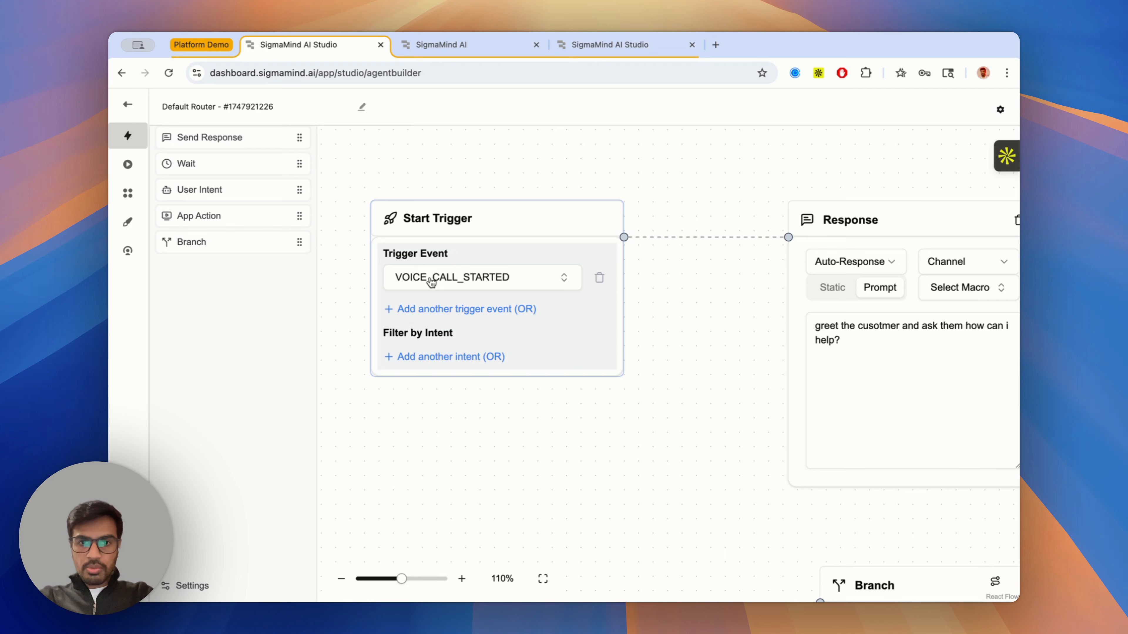
{"action": "left_click", "coordinate": [431, 281]}
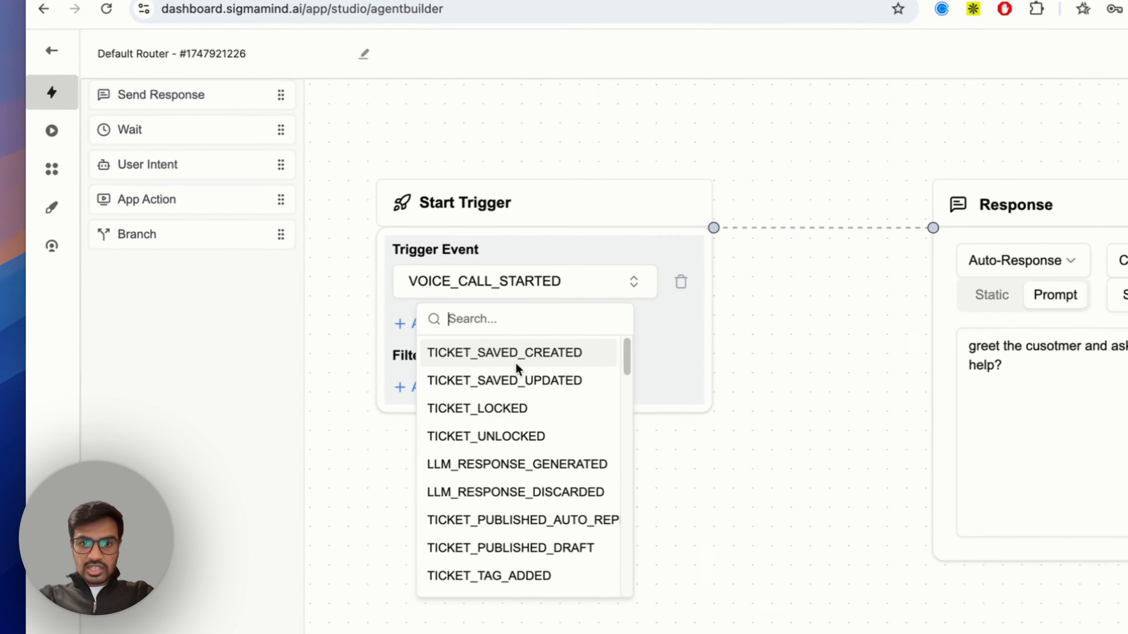
{"action": "left_click", "coordinate": [495, 332]}
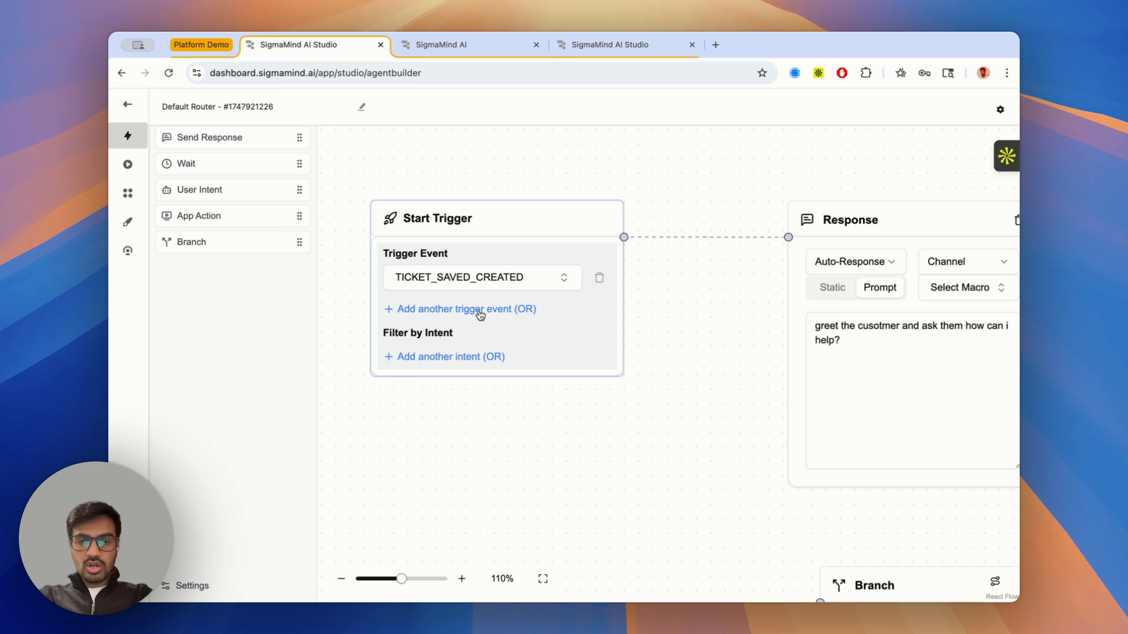
- Add VOICE_CALL_STARTED as an alternative (OR) trigger event in the Start Trigger, and remove it again
{"action": "left_click", "coordinate": [479, 310]}
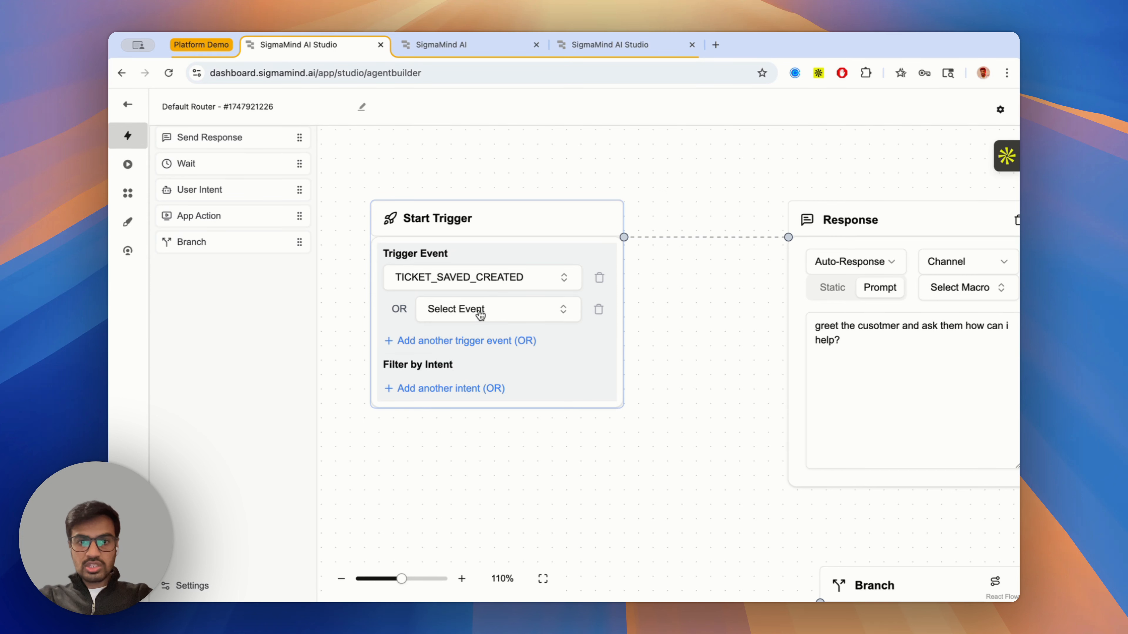
{"action": "left_click", "coordinate": [480, 311]}
{"action": "type", "text": "voice"}
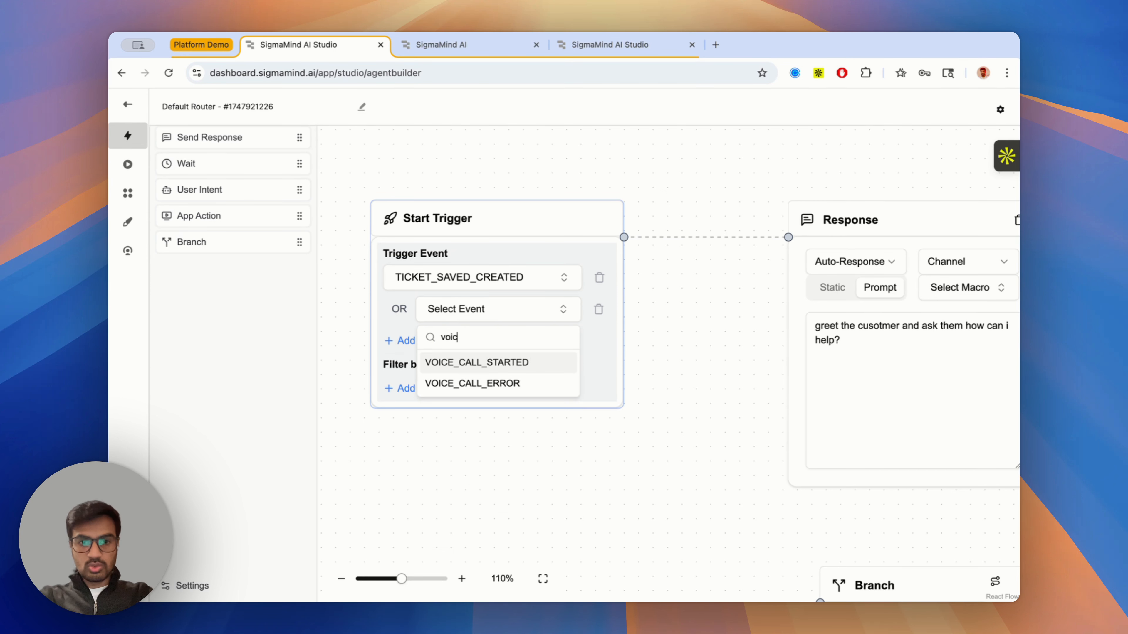
{"action": "left_click", "coordinate": [457, 361]}
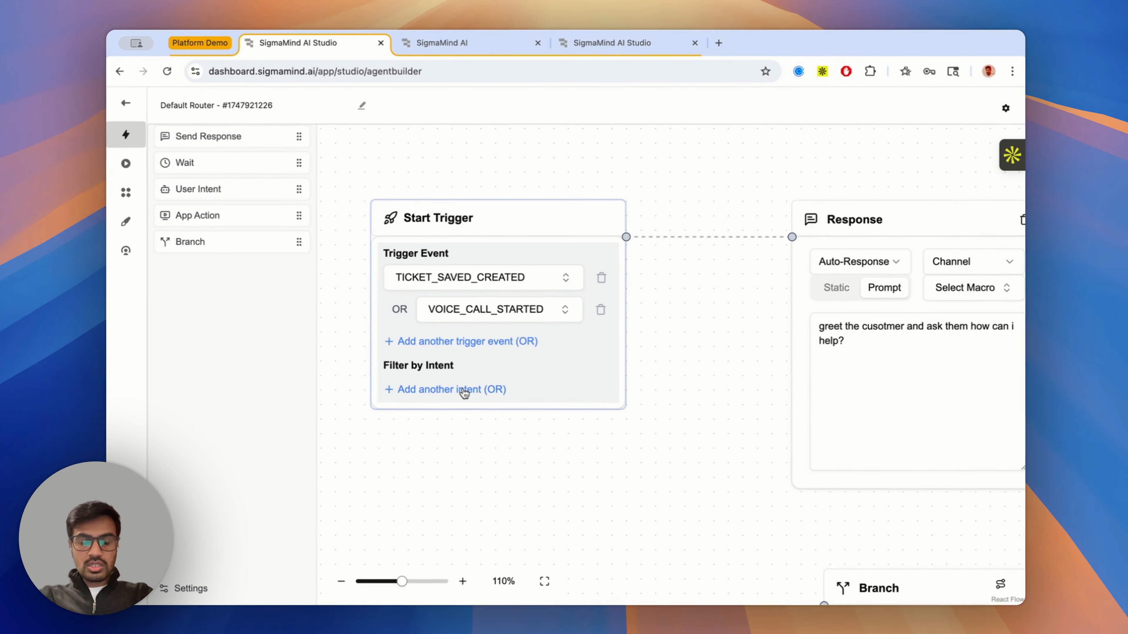
{"action": "left_click", "coordinate": [598, 311]}
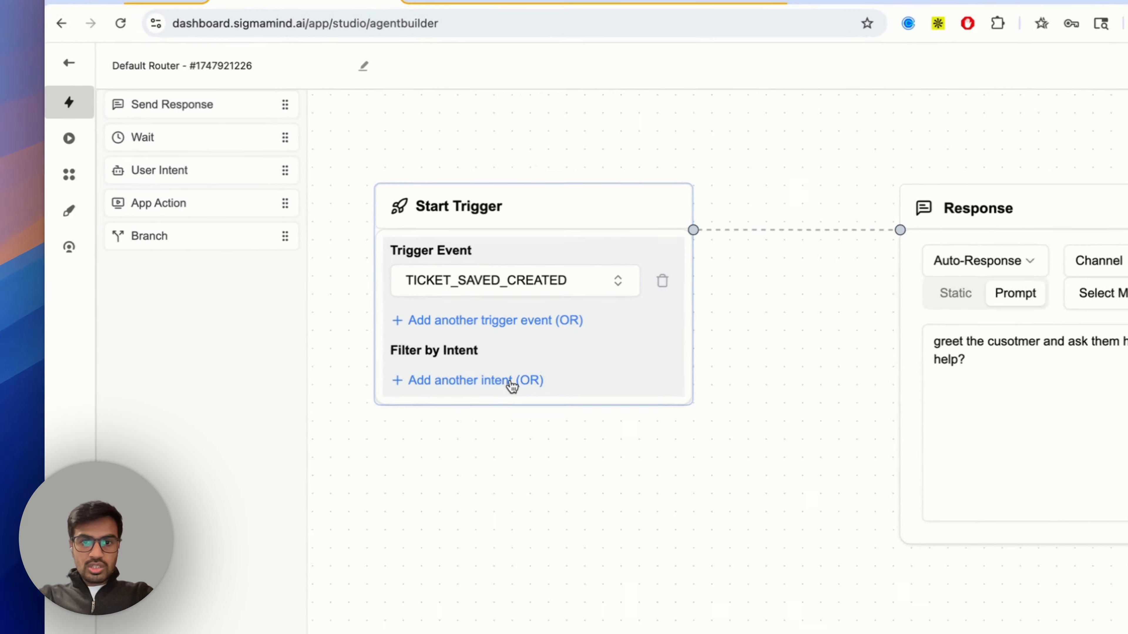
- Add an intent filter to the Start Trigger and set it to "Schedule an appointment"
{"action": "left_click", "coordinate": [480, 355]}
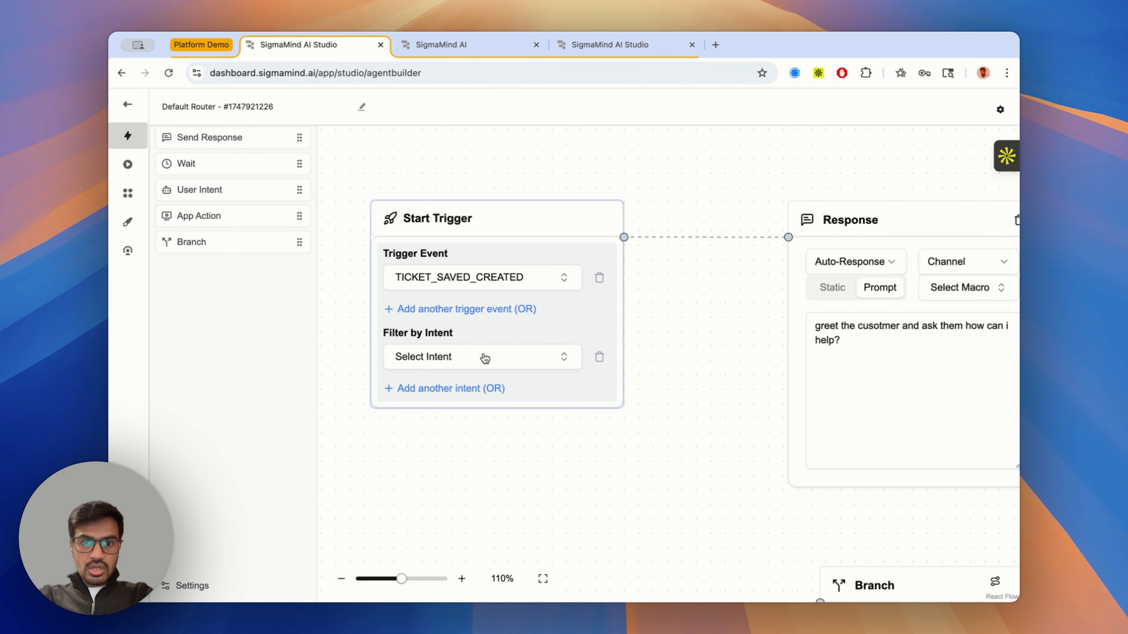
{"action": "left_click", "coordinate": [484, 358]}
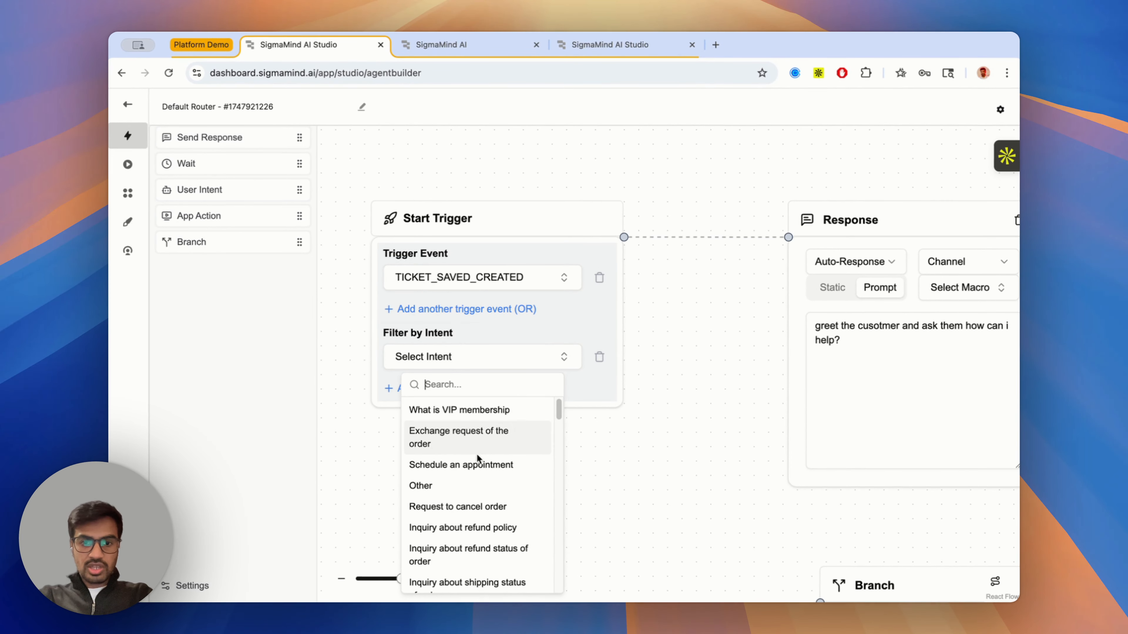
{"action": "left_click", "coordinate": [475, 465]}
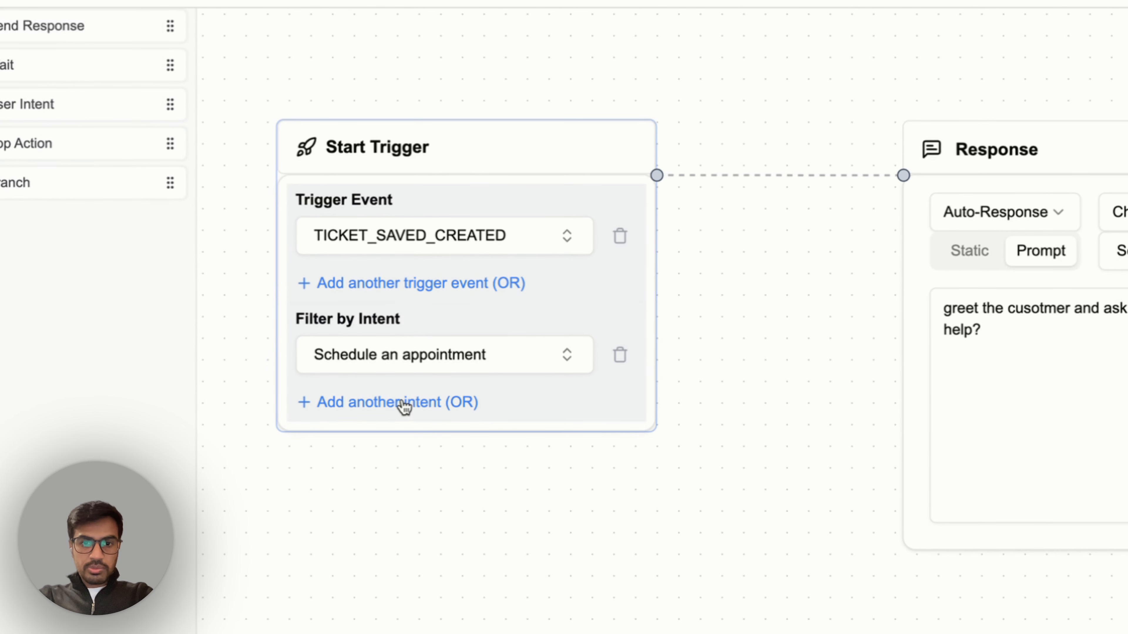
- Place a Send Response node on the empty canvas beside the existing Response node, and delete it again
{"action": "left_click_drag", "start_coordinate": [757, 332], "coordinate": [383, 339]}
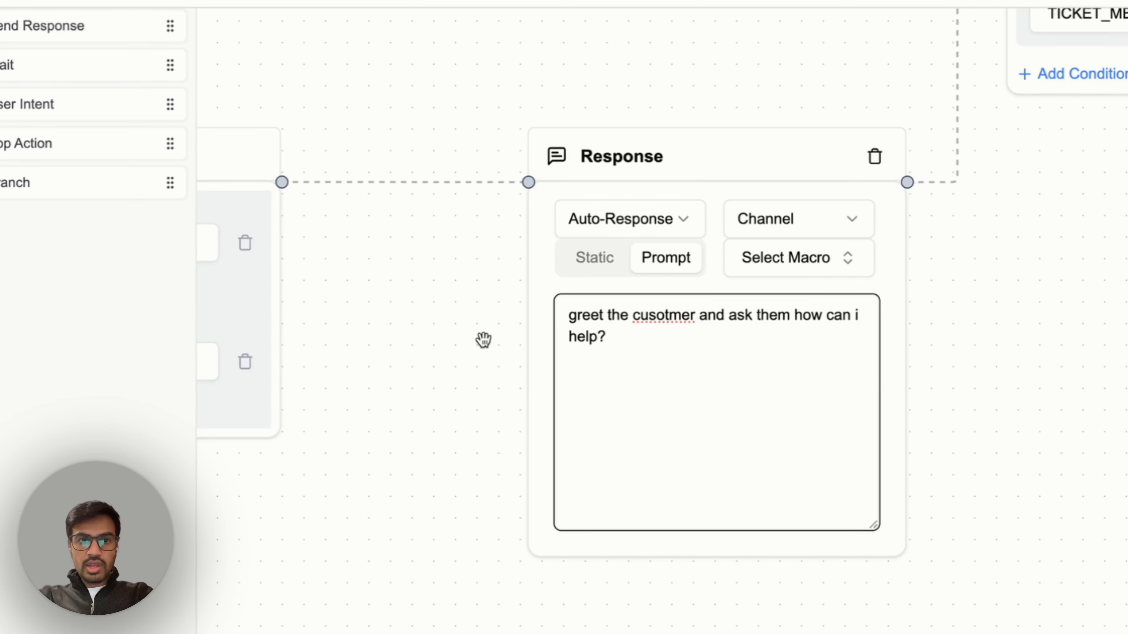
{"action": "left_click_drag", "start_coordinate": [483, 338], "coordinate": [312, 327]}
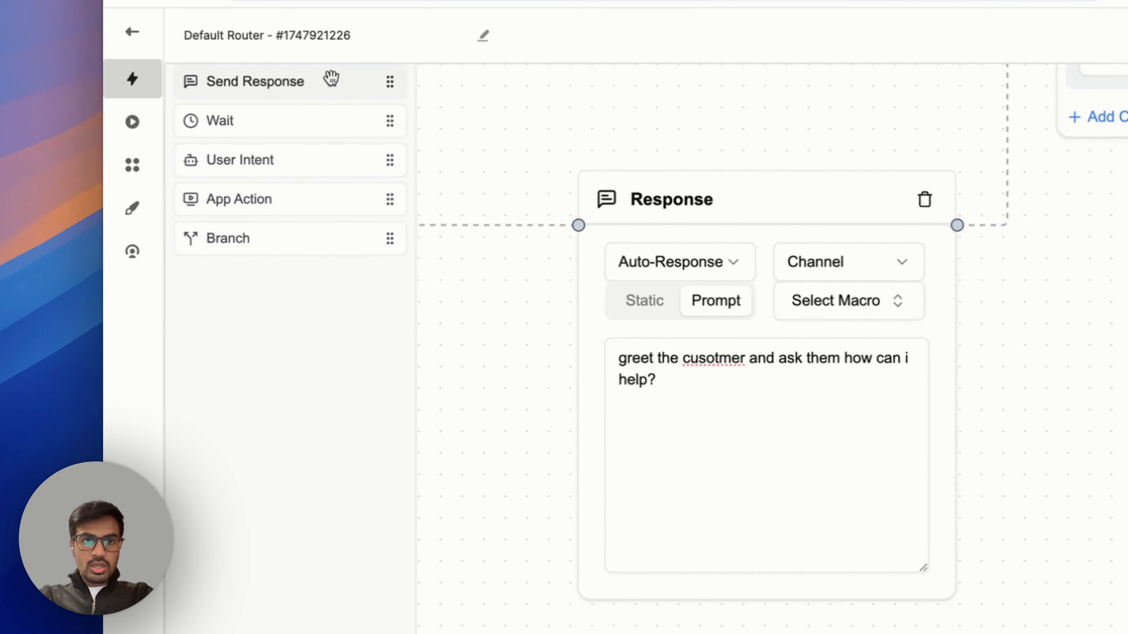
{"action": "left_click_drag", "start_coordinate": [386, 84], "coordinate": [1127, 437]}
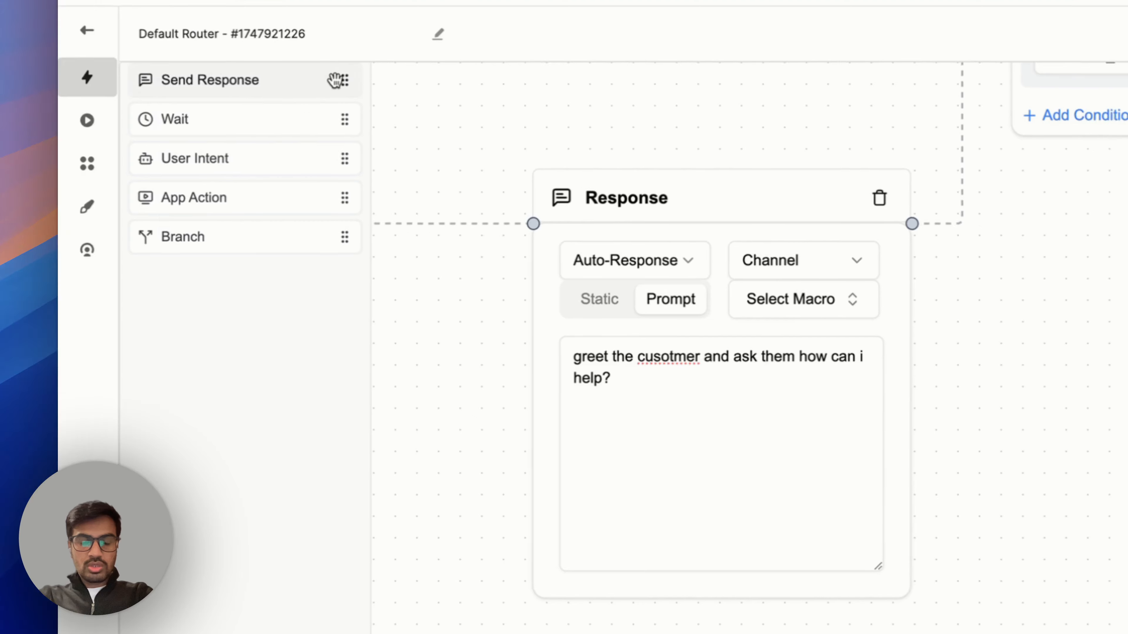
{"action": "left_click_drag", "start_coordinate": [886, 376], "coordinate": [911, 323]}
{"action": "left_click", "coordinate": [1049, 327]}
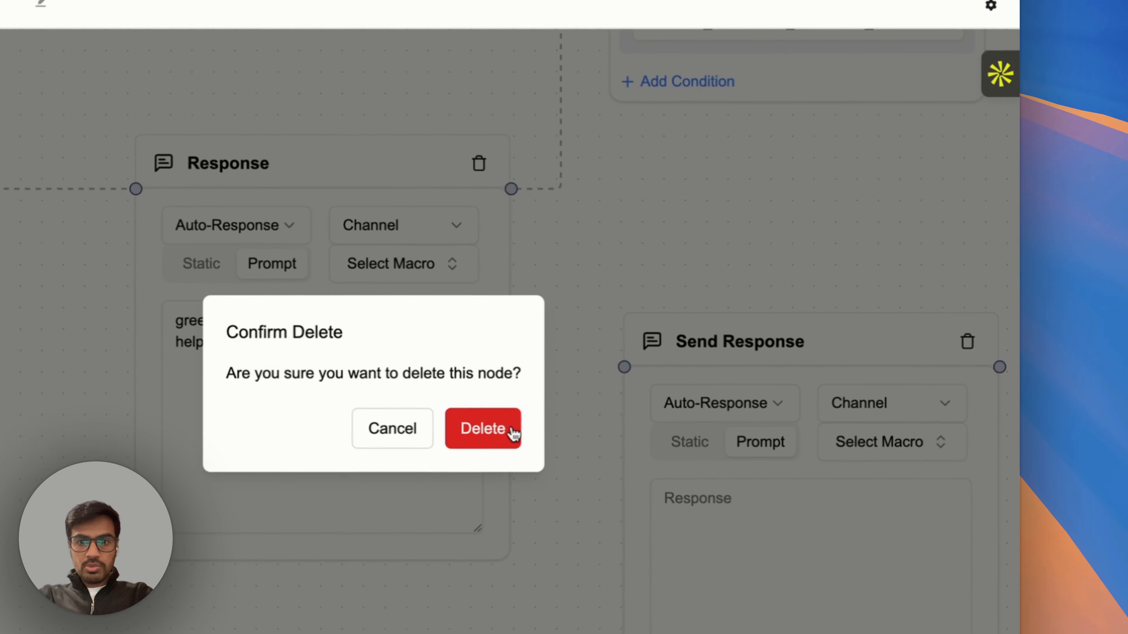
{"action": "left_click", "coordinate": [559, 421]}
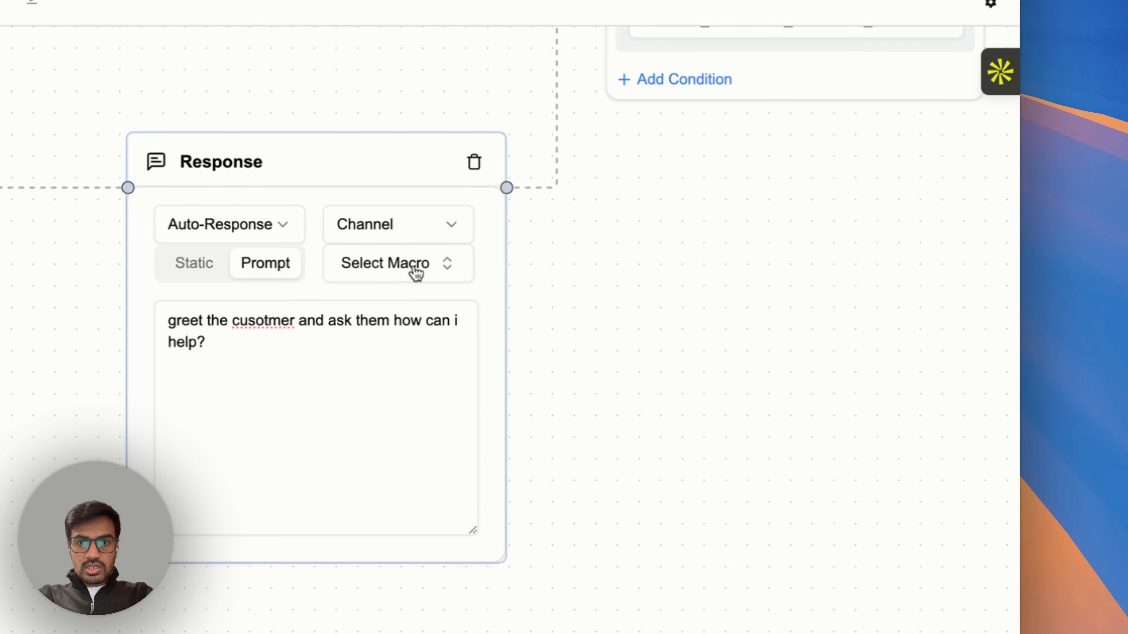
- Correct the misspelled word in the Response node's prompt to "customer"
{"action": "left_click", "coordinate": [205, 351]}
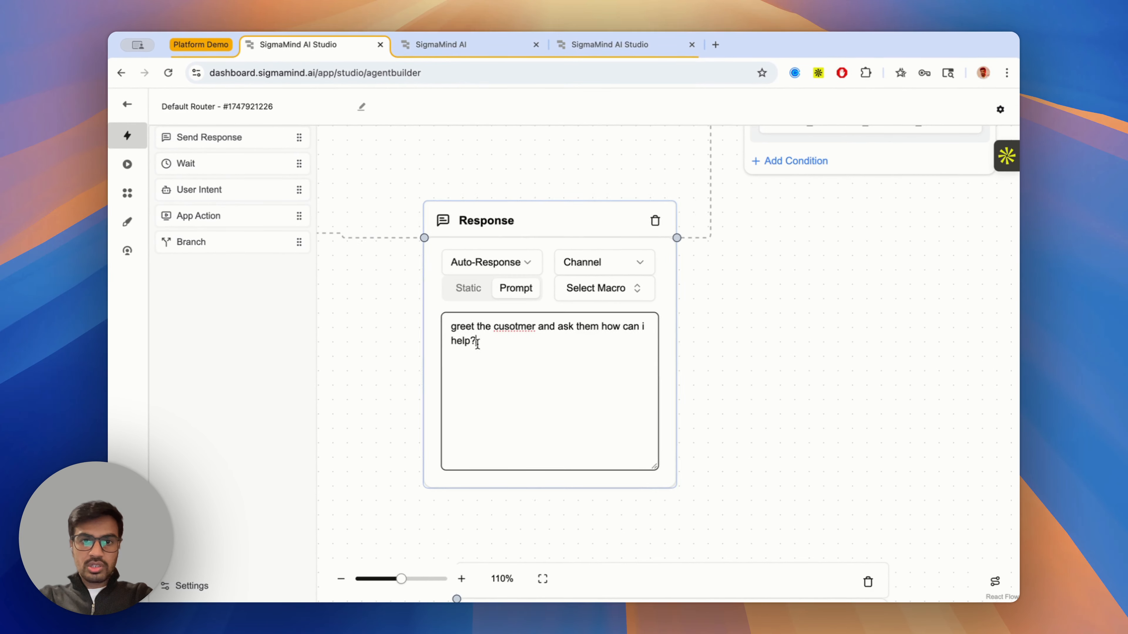
{"action": "left_click_drag", "start_coordinate": [477, 343], "coordinate": [470, 340]}
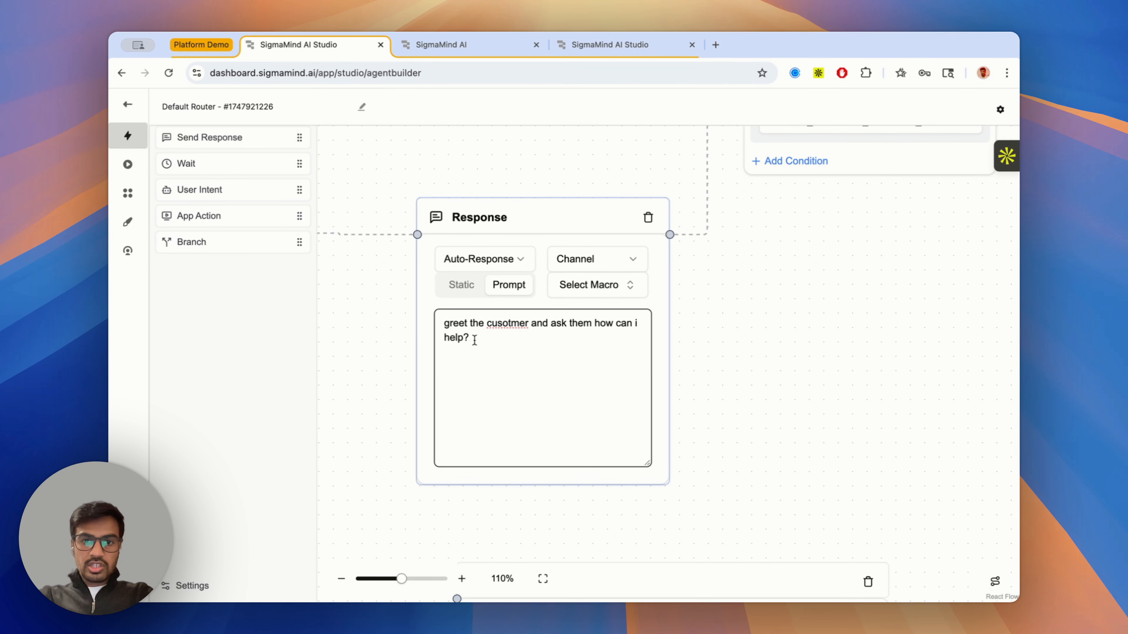
{"action": "left_click", "coordinate": [503, 323]}
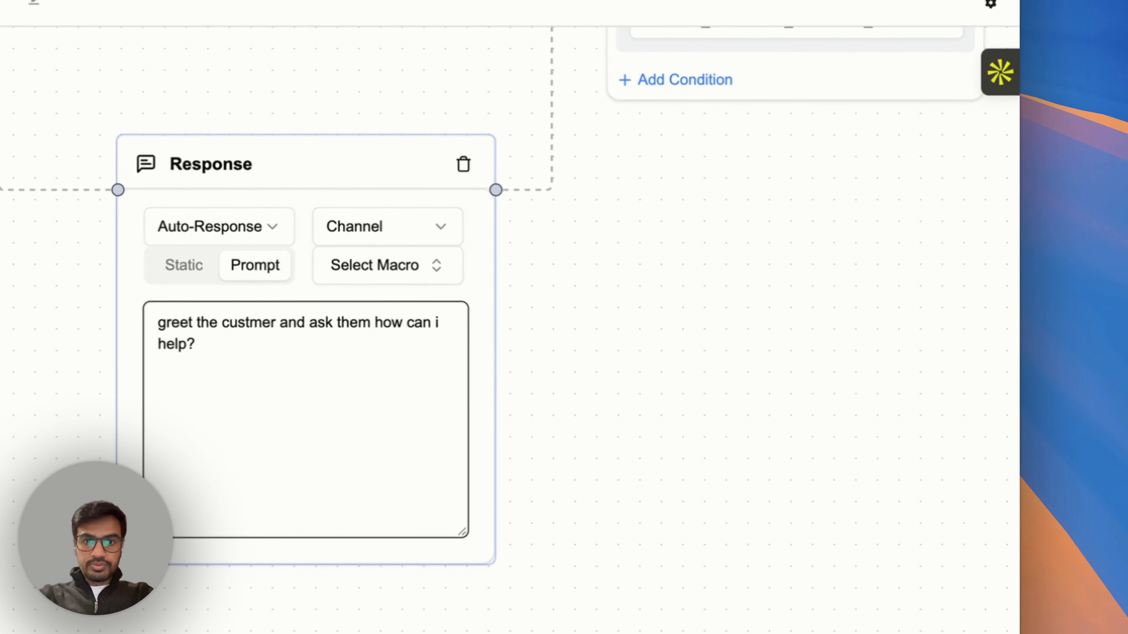
{"action": "type", "text": "o"}
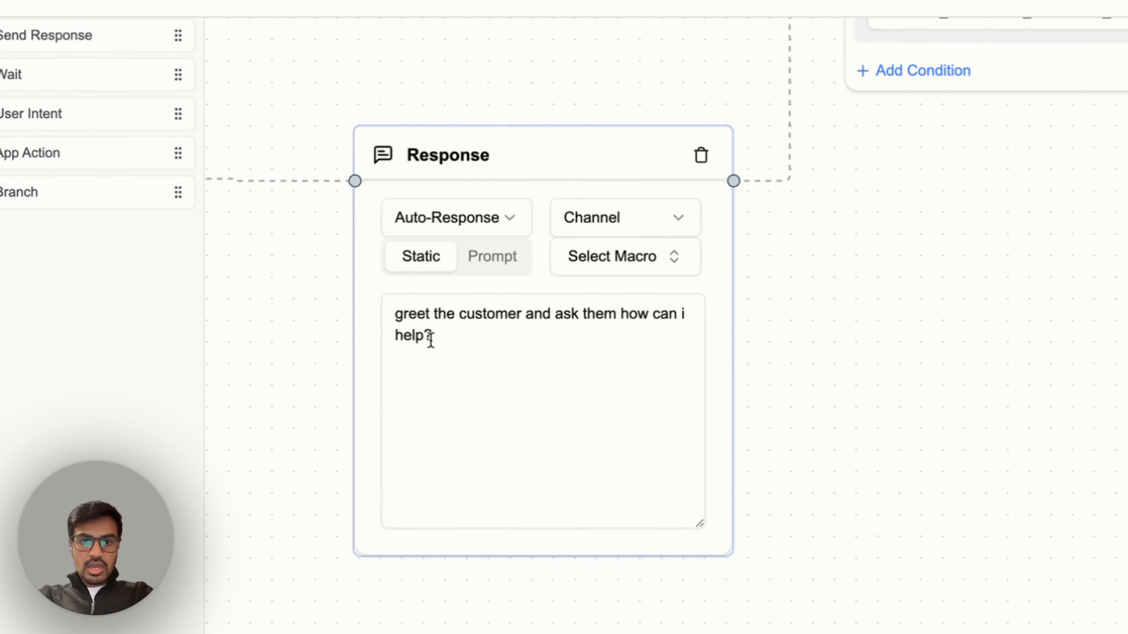
- Switch the Response node's content mode to Static and return it to Prompt
{"action": "left_click", "coordinate": [475, 263]}
{"action": "left_click", "coordinate": [424, 272]}
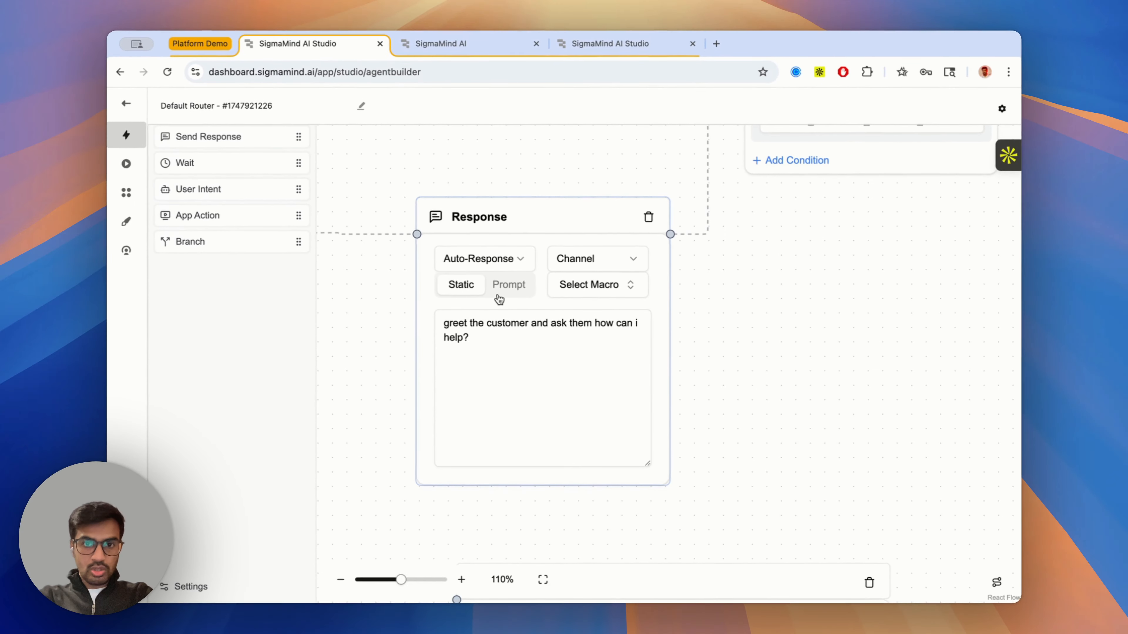
{"action": "left_click", "coordinate": [499, 298]}
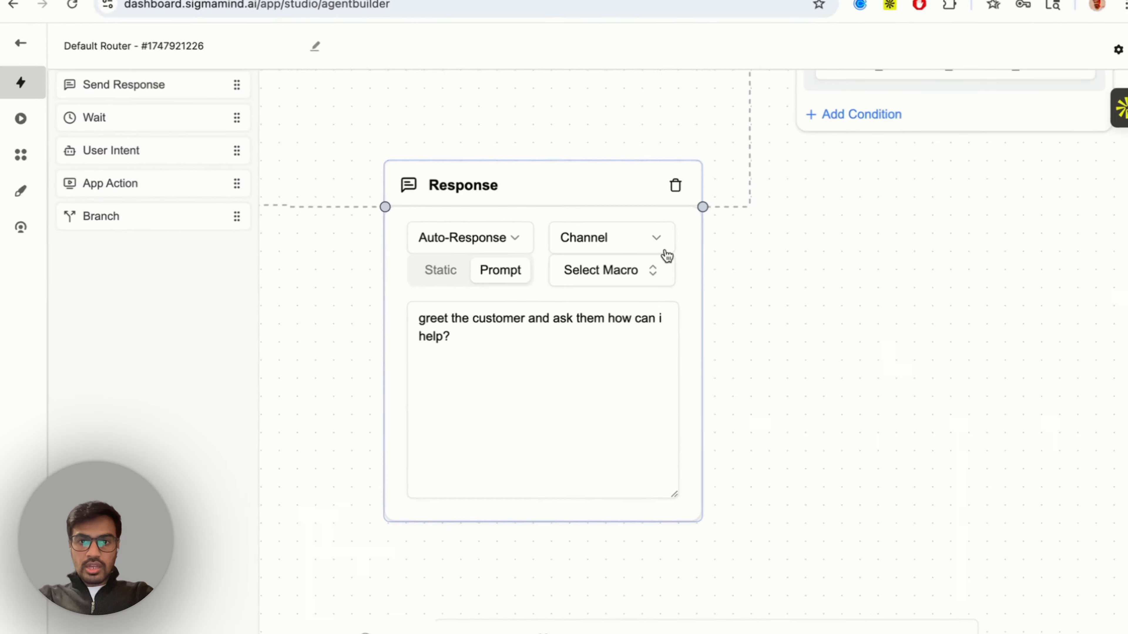
- Review the channel options offered in the Response node without choosing one
{"action": "left_click", "coordinate": [688, 220]}
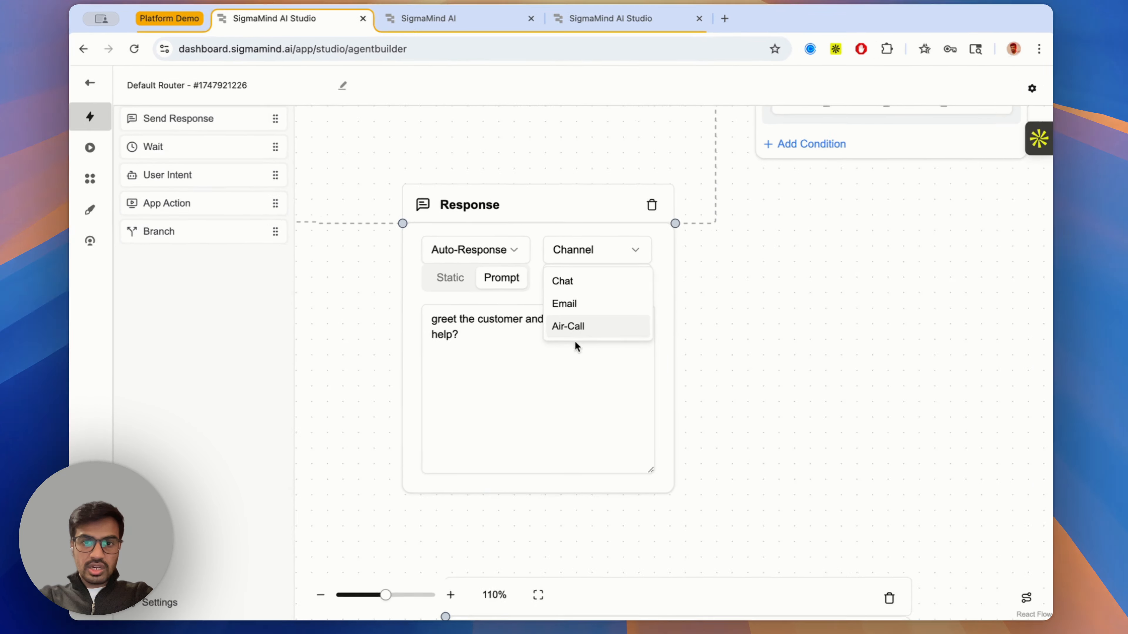
{"action": "left_click", "coordinate": [611, 216]}
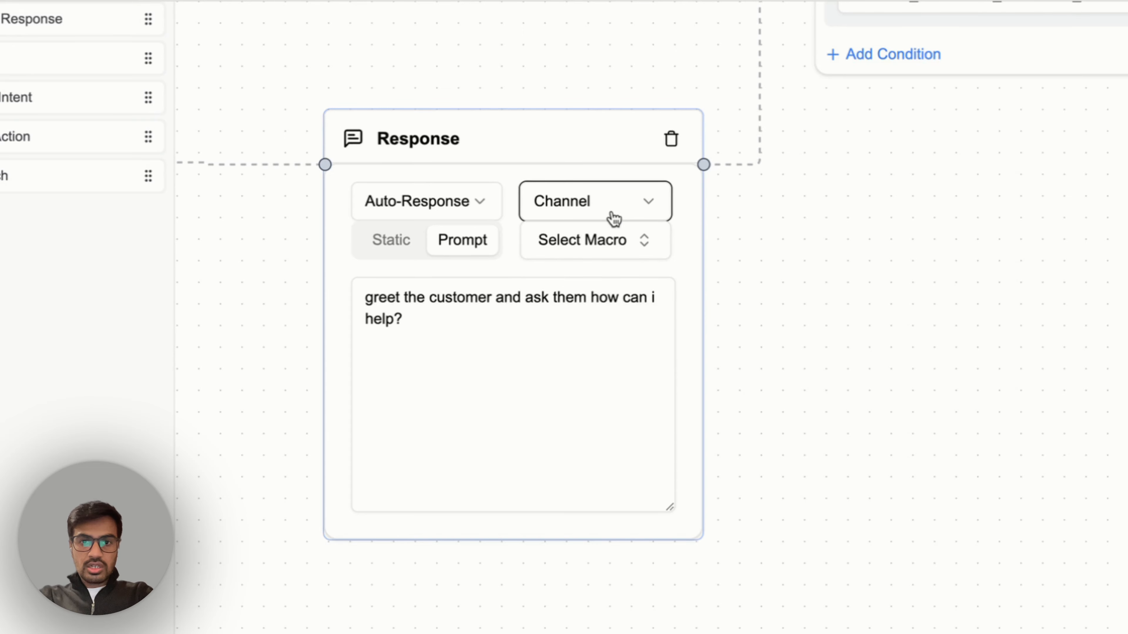
{"action": "left_click", "coordinate": [617, 209]}
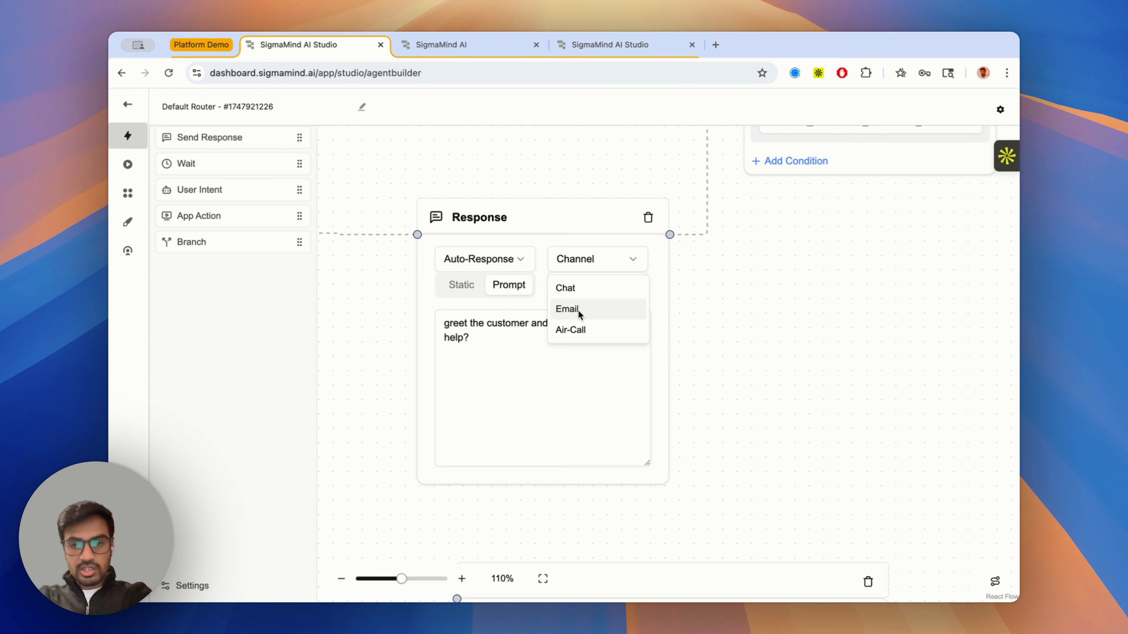
{"action": "left_click", "coordinate": [713, 295]}
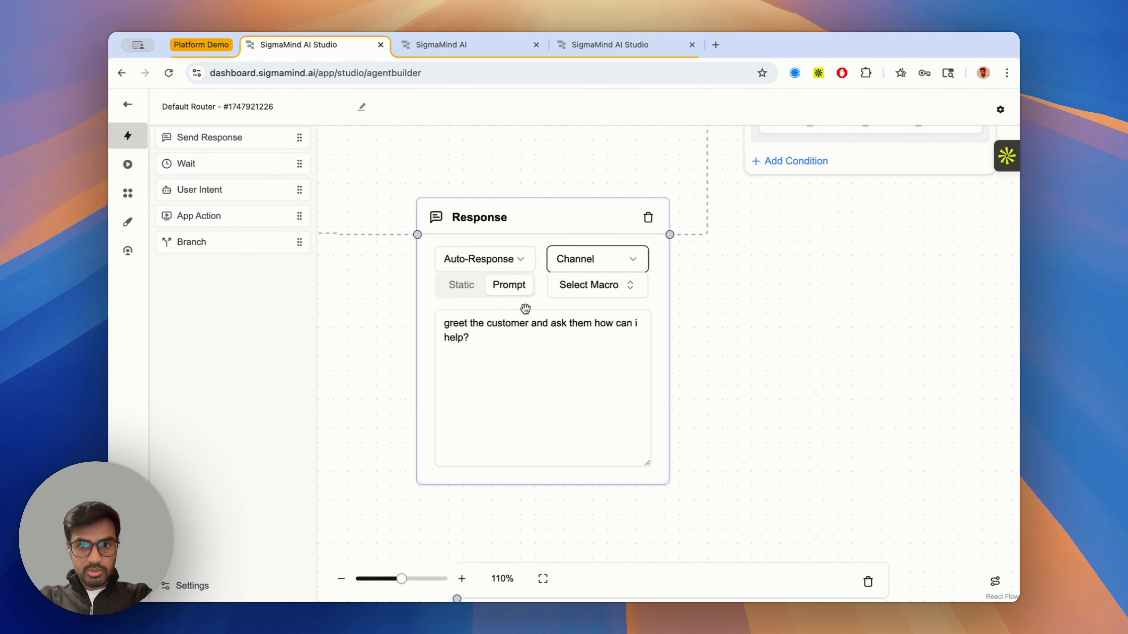
- Add a second, alternative condition to the Wait node that follows the Response node
{"action": "scroll", "coordinate": [525, 309], "scroll_direction": "down", "scroll_amount": 5}
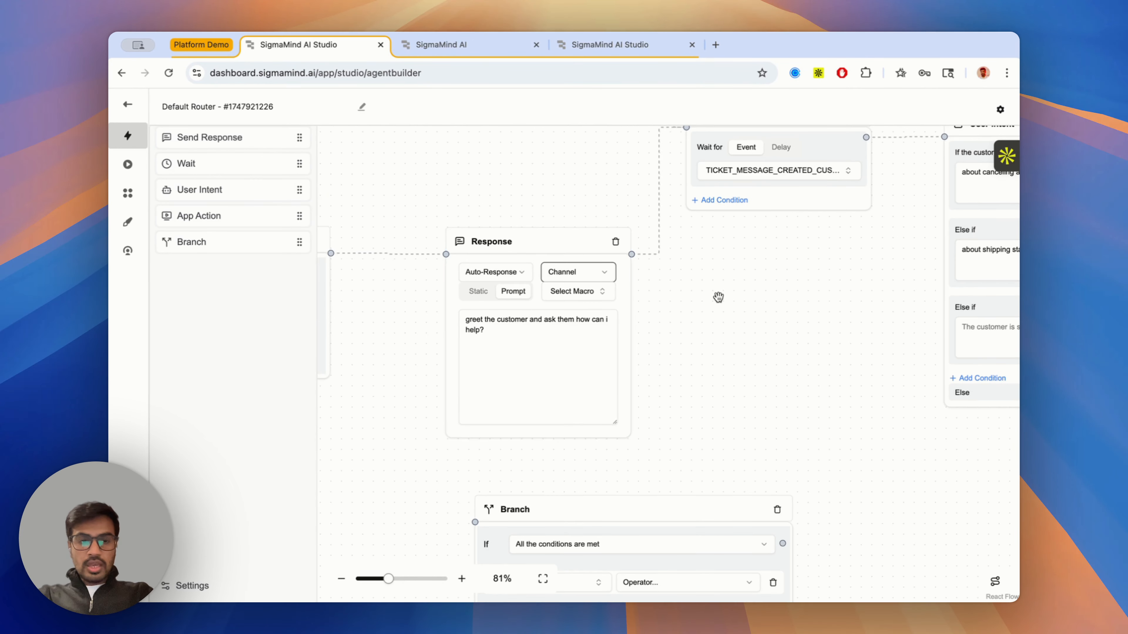
{"action": "left_click_drag", "start_coordinate": [718, 297], "coordinate": [592, 384]}
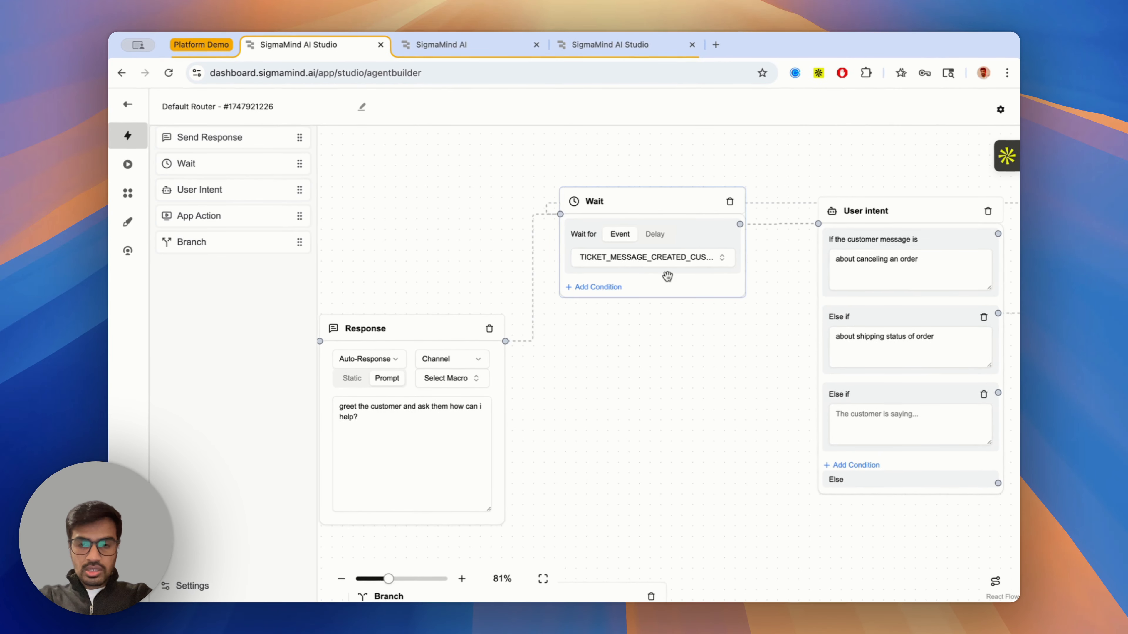
{"action": "scroll", "coordinate": [667, 276], "scroll_direction": "up", "scroll_amount": 3}
{"action": "scroll", "coordinate": [667, 276], "scroll_direction": "up", "scroll_amount": 5}
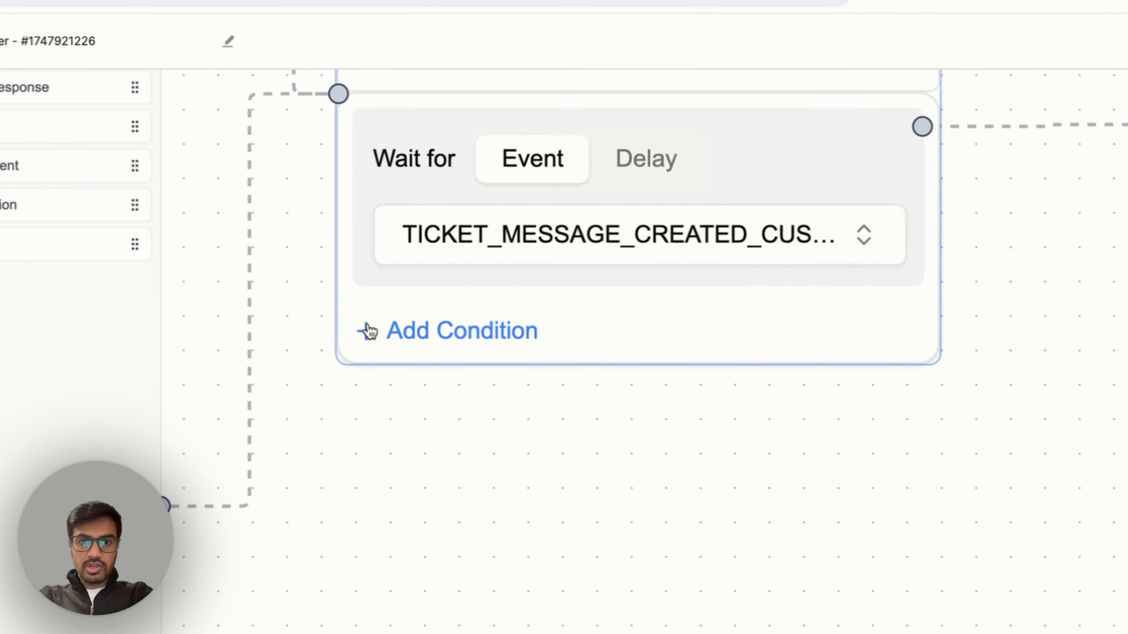
{"action": "left_click", "coordinate": [367, 331]}
- Search the events for "ticket_messa" and set the Wait node's first condition to the TICKET_MESSAGE_CREATED_CUS… event
{"action": "left_click", "coordinate": [710, 234]}
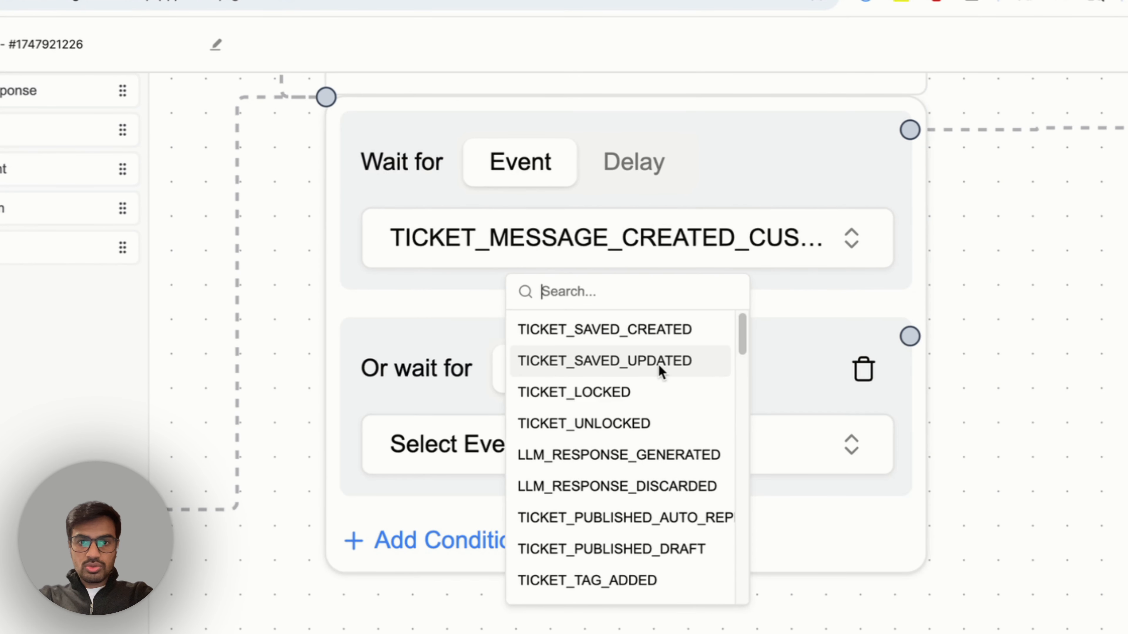
{"action": "left_click", "coordinate": [808, 295]}
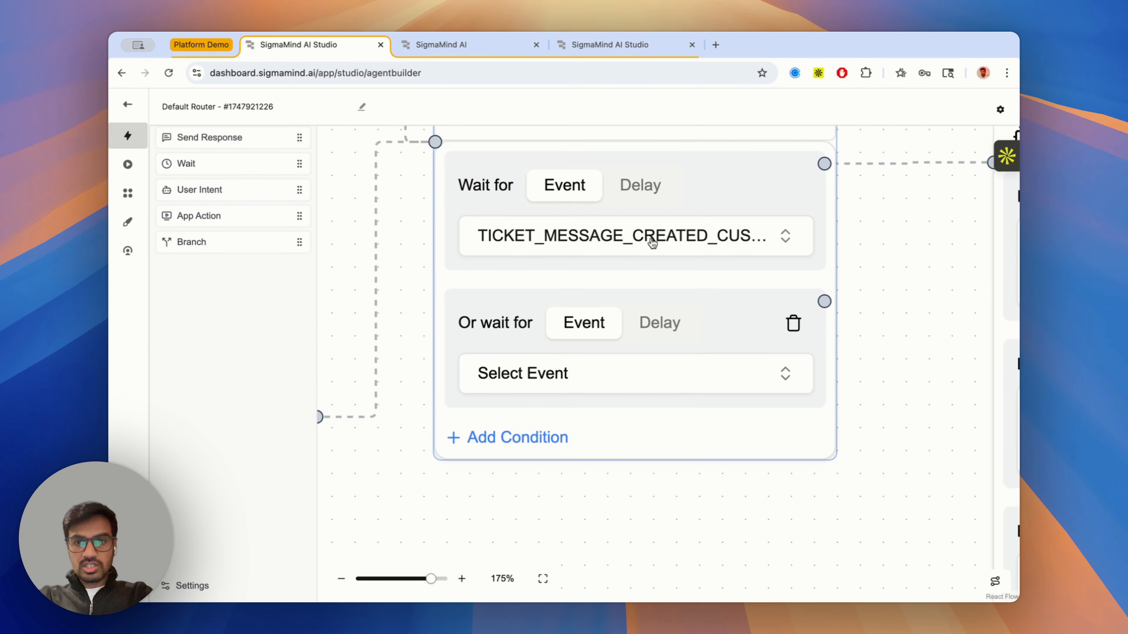
{"action": "left_click", "coordinate": [648, 239]}
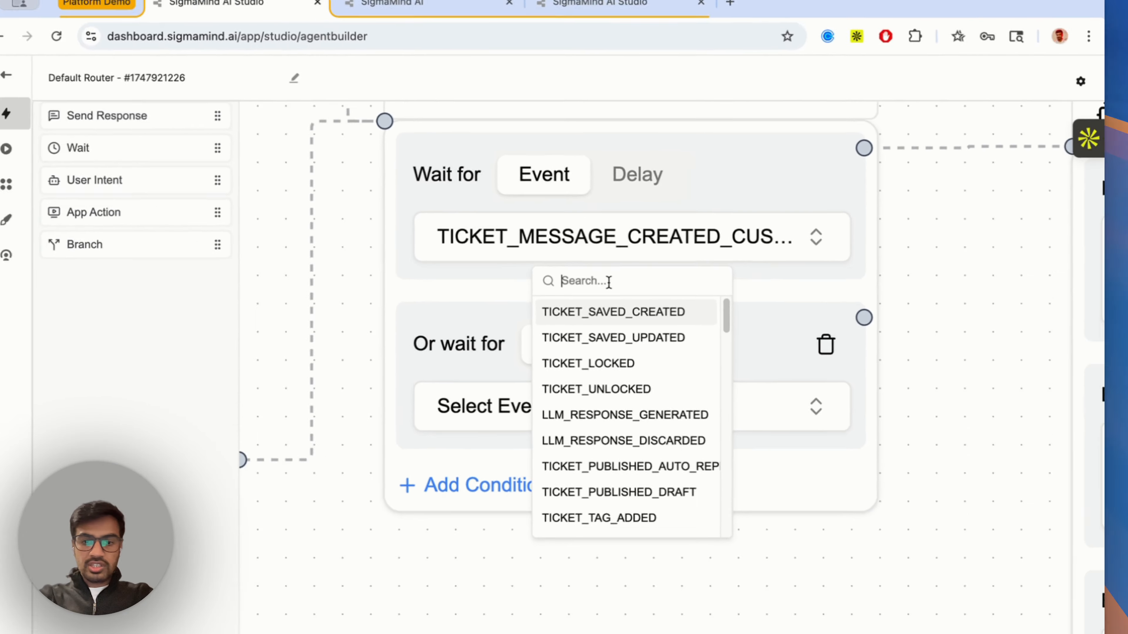
{"action": "type", "text": "ticket c"}
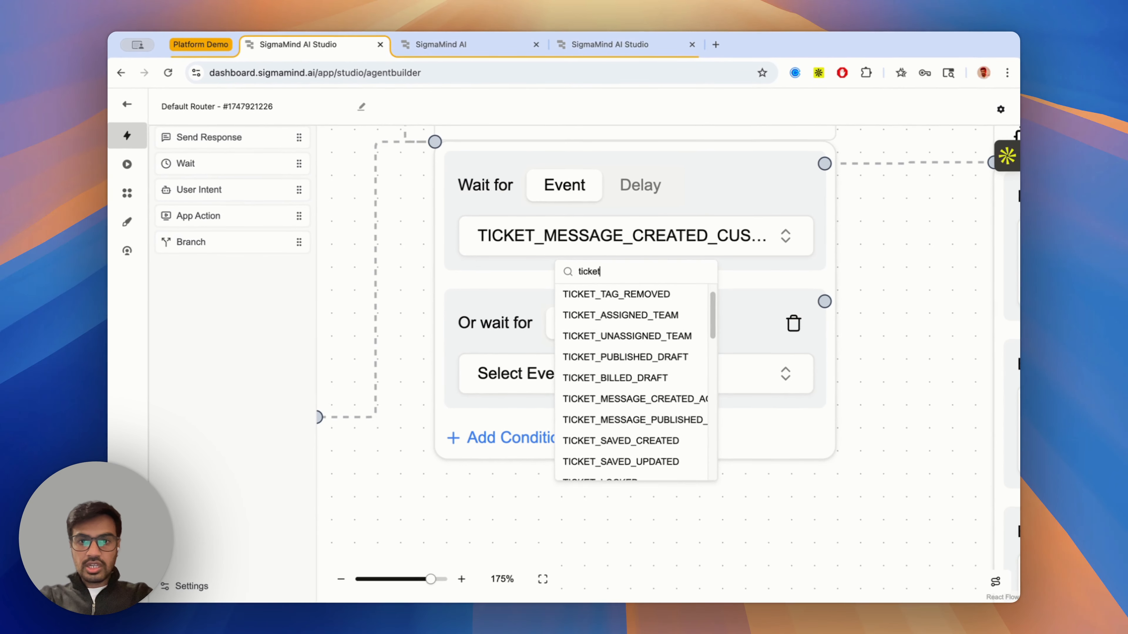
{"action": "key", "text": "BackSpace"}
{"action": "key", "text": "BackSpace"}
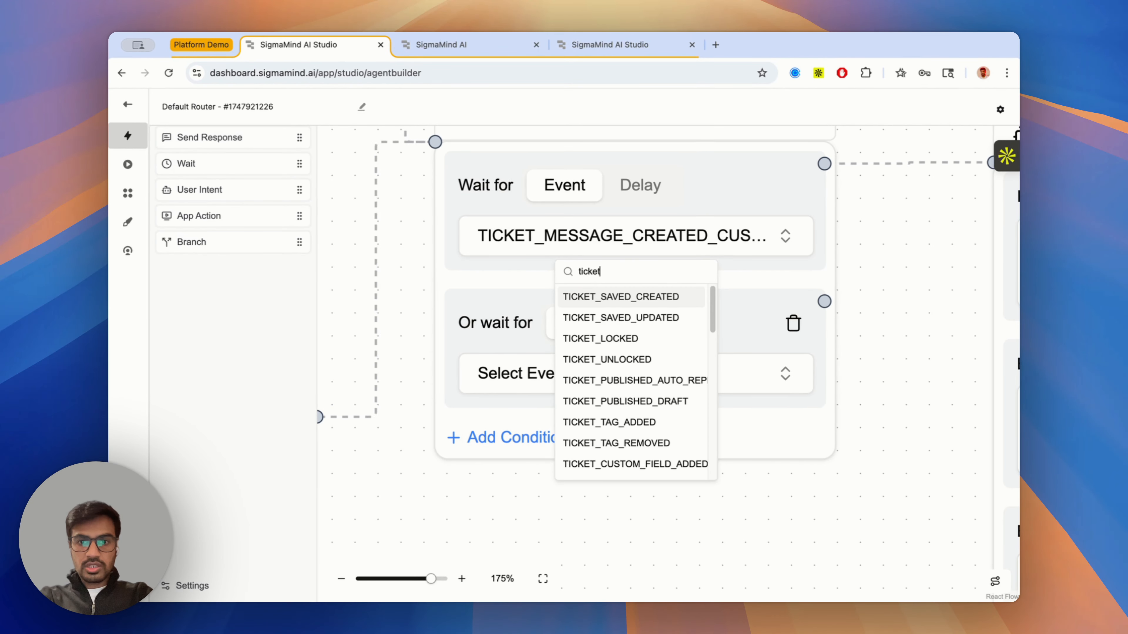
{"action": "type", "text": "_messa"}
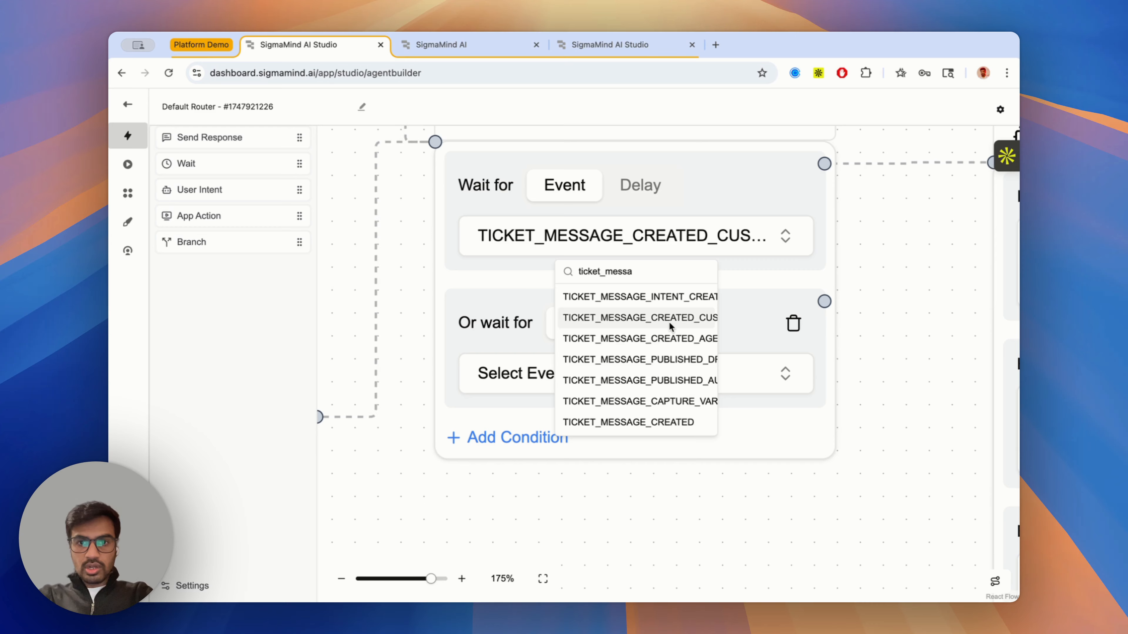
{"action": "left_click", "coordinate": [669, 317]}
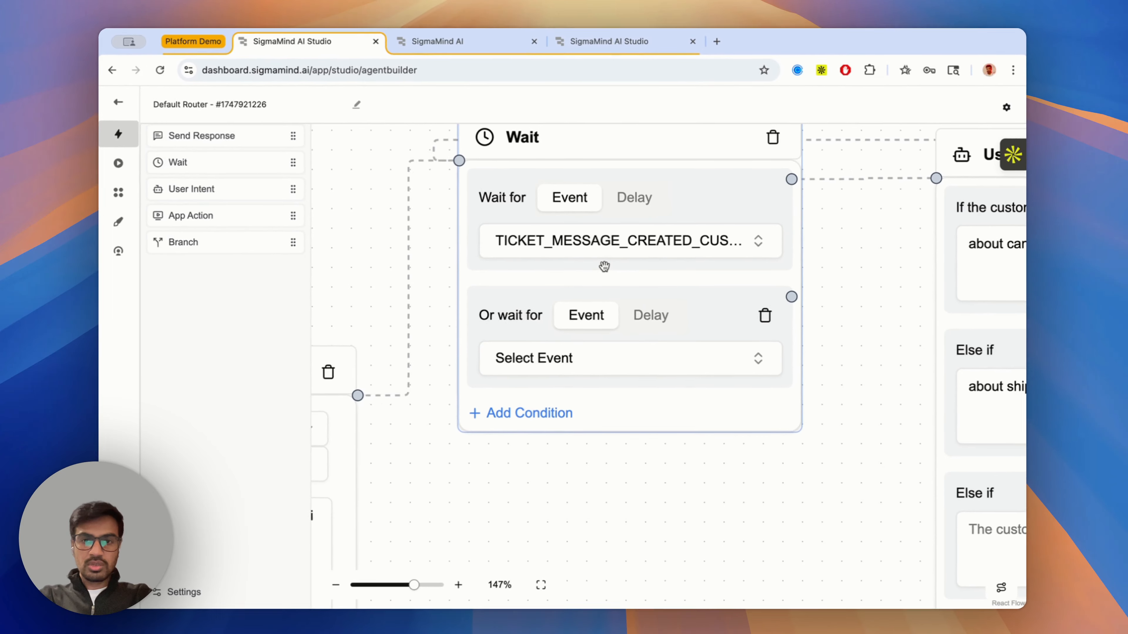
- Review the events offered for the Wait node's alternative condition without choosing one
{"action": "scroll", "coordinate": [716, 288], "scroll_direction": "down", "scroll_amount": 3}
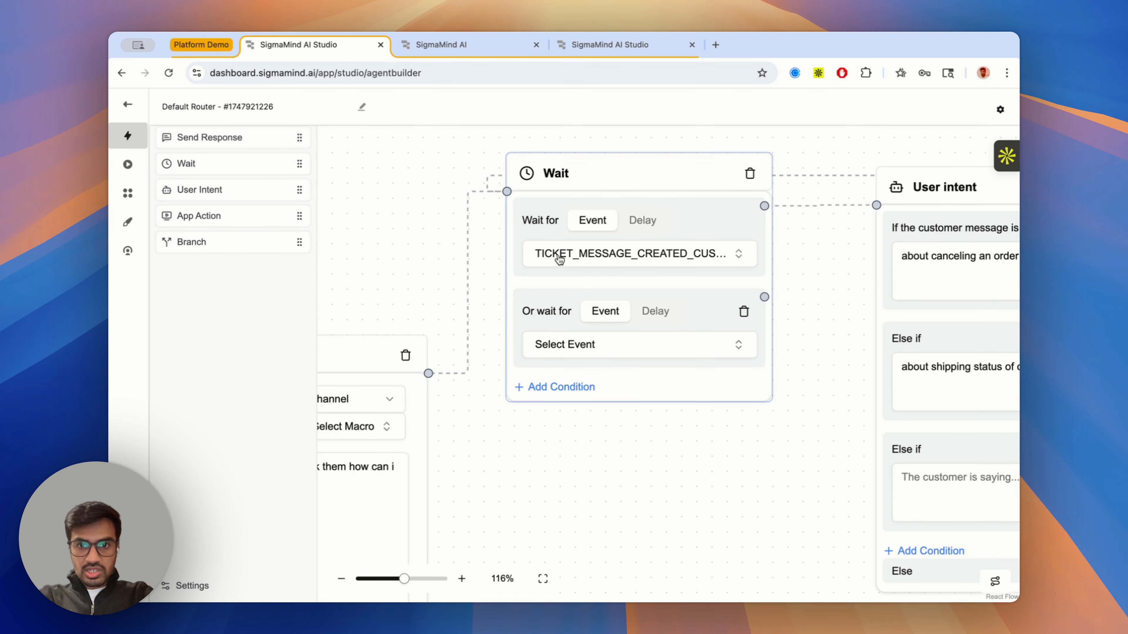
{"action": "left_click", "coordinate": [606, 353]}
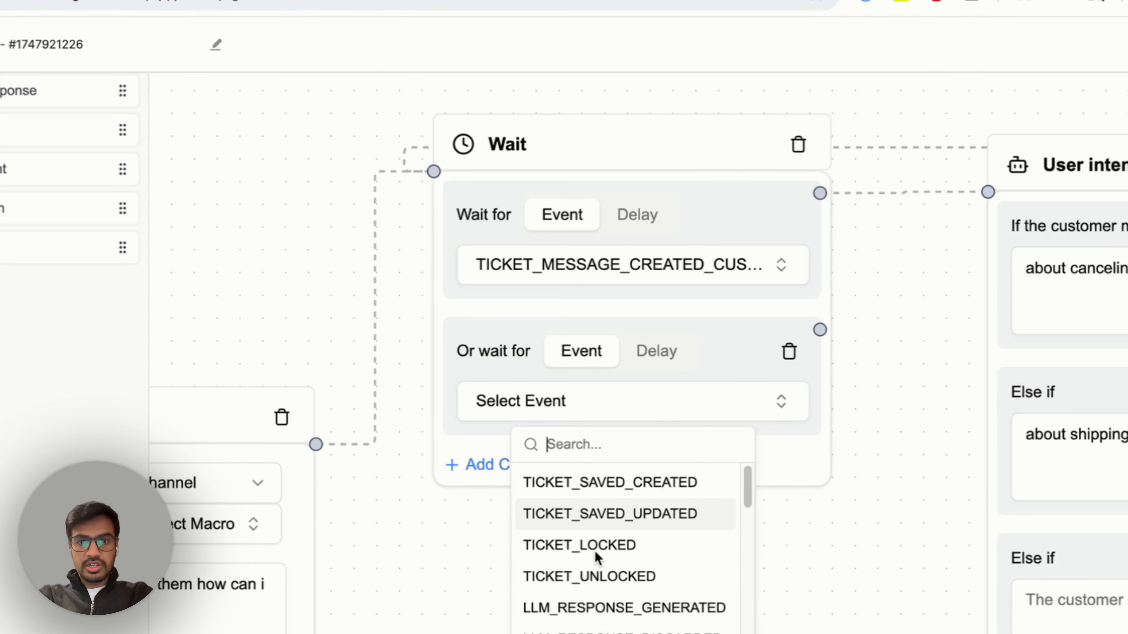
{"action": "scroll", "coordinate": [605, 595], "scroll_direction": "down", "scroll_amount": 1}
{"action": "left_click", "coordinate": [749, 410]}
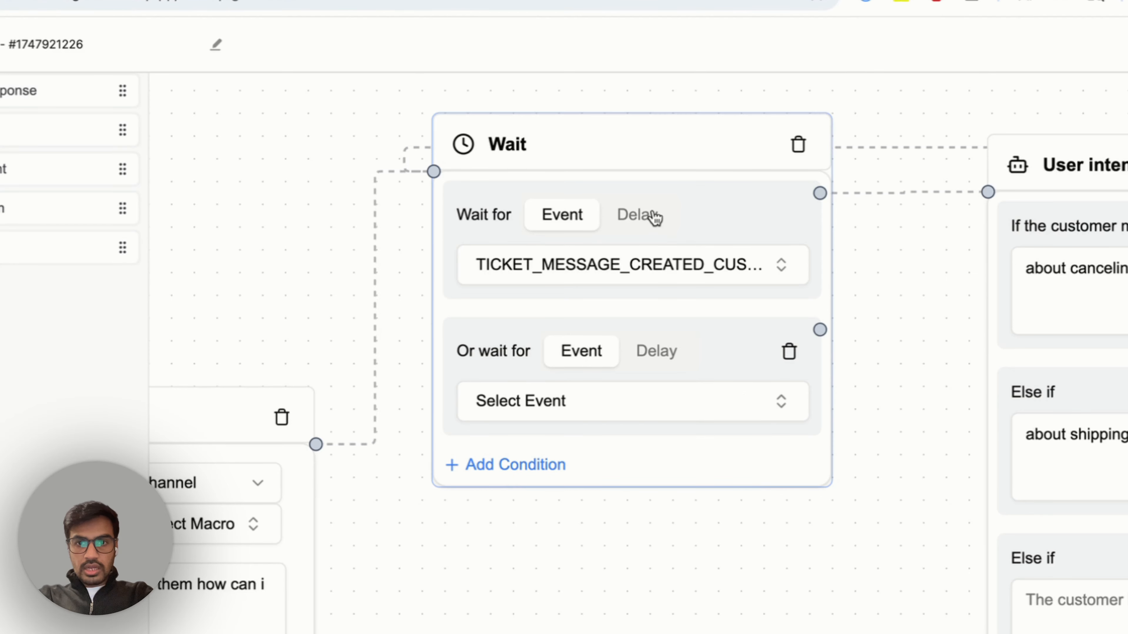
- Switch the Wait node's first condition to Delay, check its duration and unit fields, and return it to Event
{"action": "left_click", "coordinate": [655, 217]}
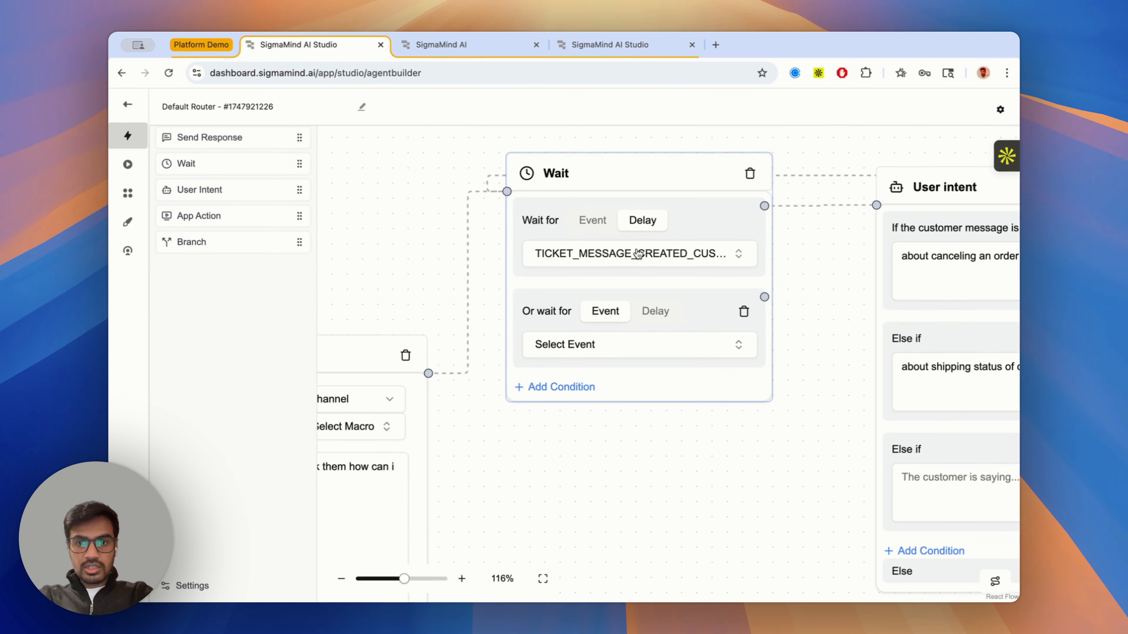
{"action": "left_click", "coordinate": [631, 254]}
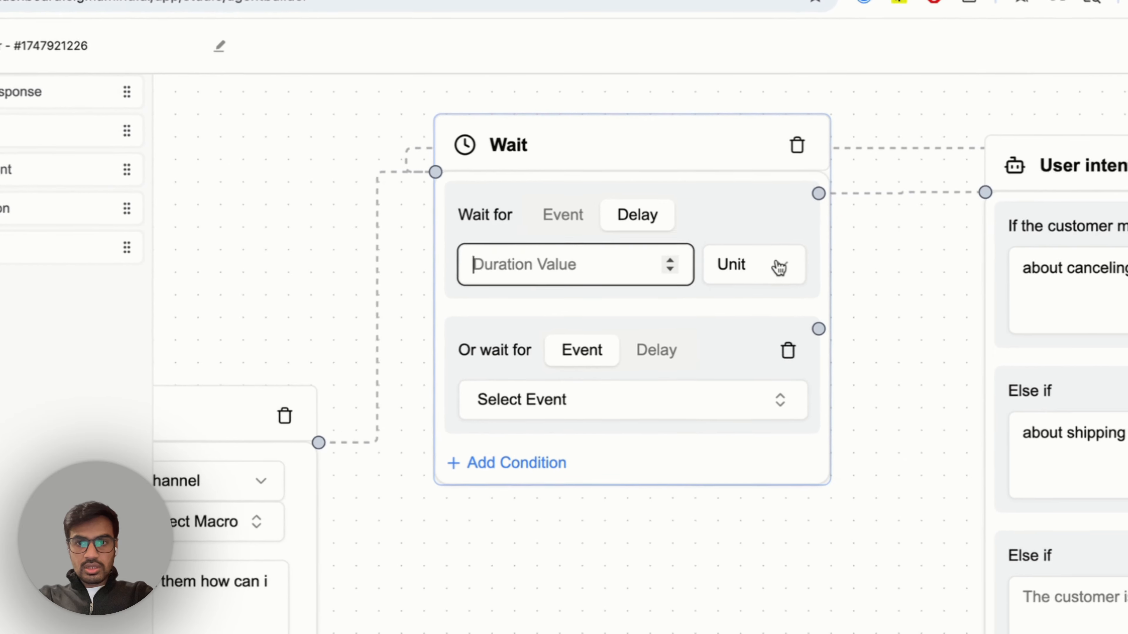
{"action": "left_click", "coordinate": [737, 256]}
{"action": "left_click", "coordinate": [546, 217]}
{"action": "left_click", "coordinate": [547, 218]}
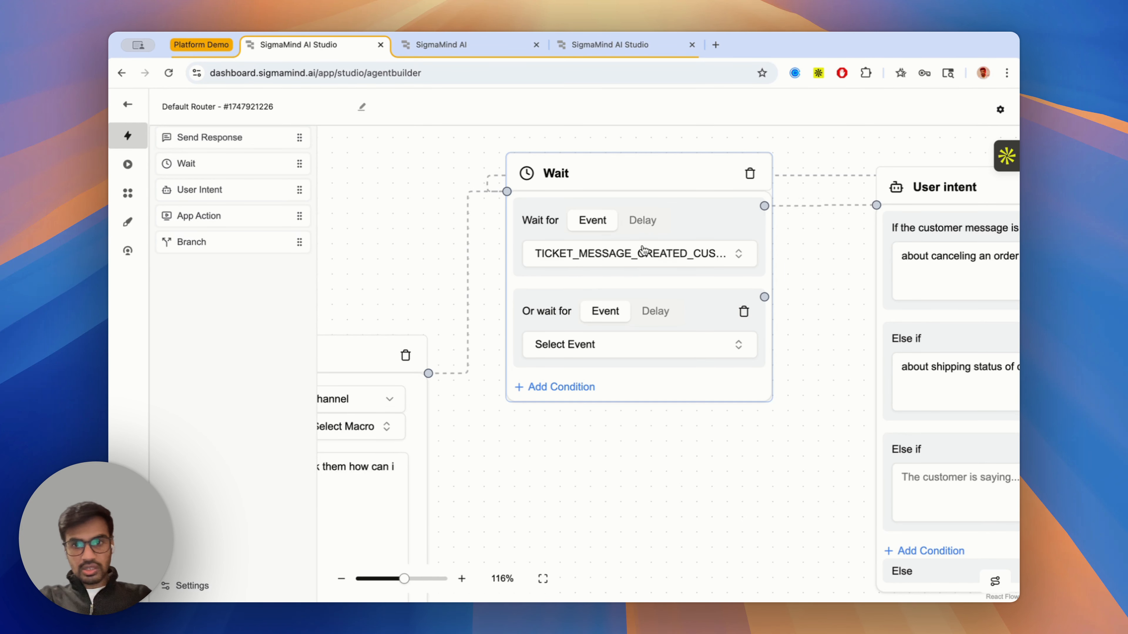
- Switch the Wait node's alternative condition to Delay and delete that condition from the node
{"action": "left_click", "coordinate": [653, 311]}
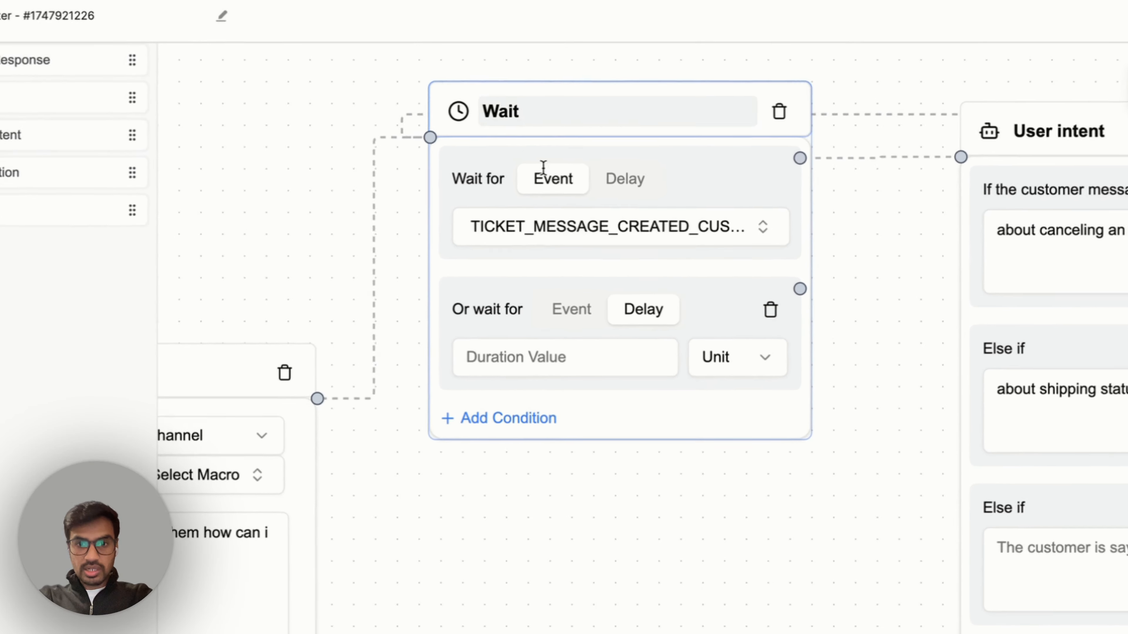
{"action": "left_click", "coordinate": [773, 309]}
{"action": "scroll", "coordinate": [789, 377], "scroll_direction": "down", "scroll_amount": 2}
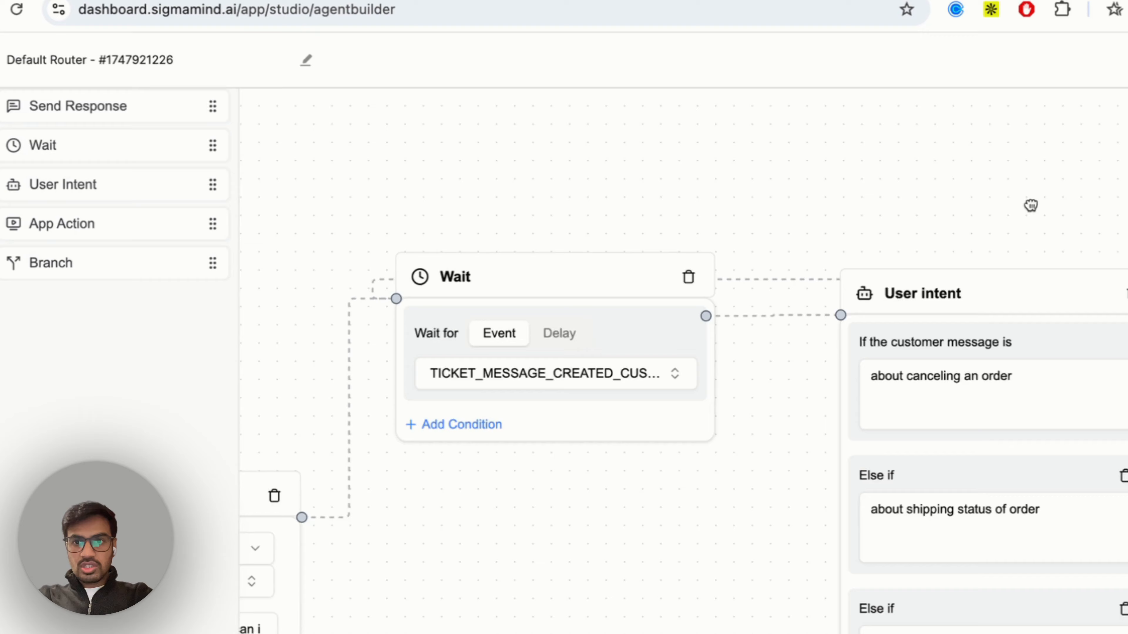
- Connect the User intent node's "about canceling an order" condition to the upper Shopify App Action node
{"action": "left_click_drag", "start_coordinate": [1031, 205], "coordinate": [828, 103]}
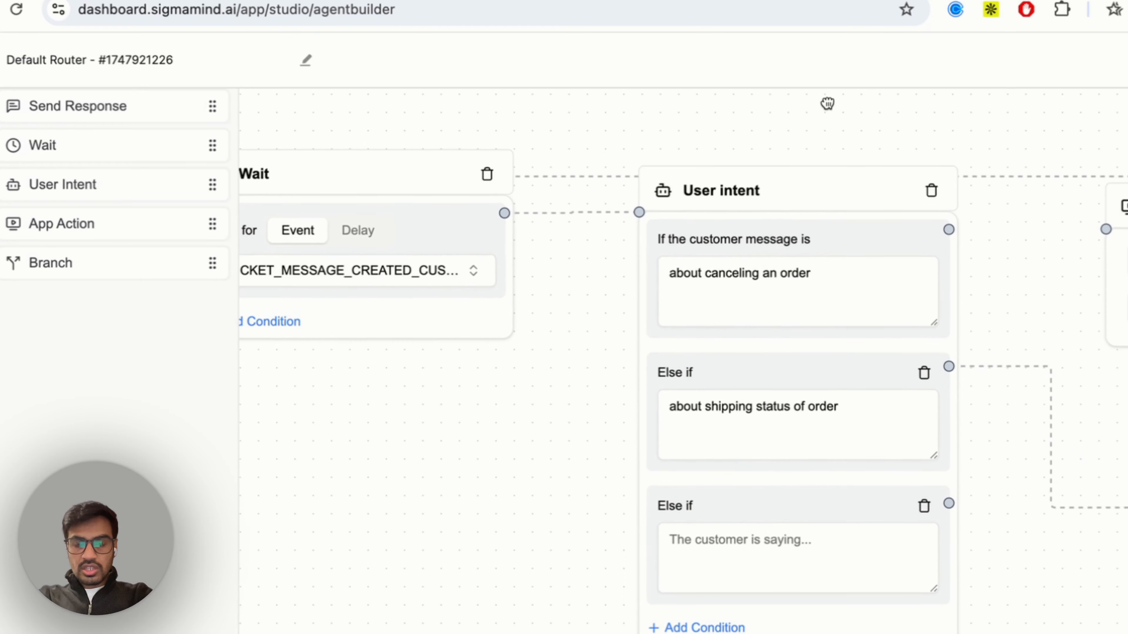
{"action": "scroll", "coordinate": [872, 283], "scroll_direction": "up", "scroll_amount": 5}
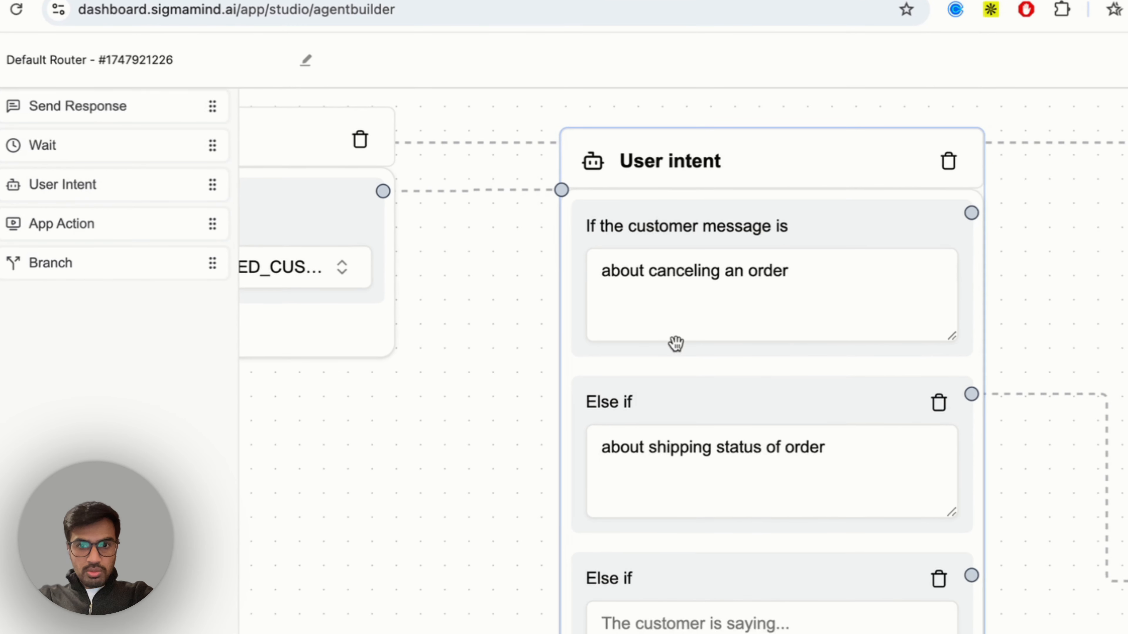
{"action": "scroll", "coordinate": [675, 343], "scroll_direction": "down", "scroll_amount": 1}
{"action": "left_click_drag", "start_coordinate": [536, 410], "coordinate": [516, 397]}
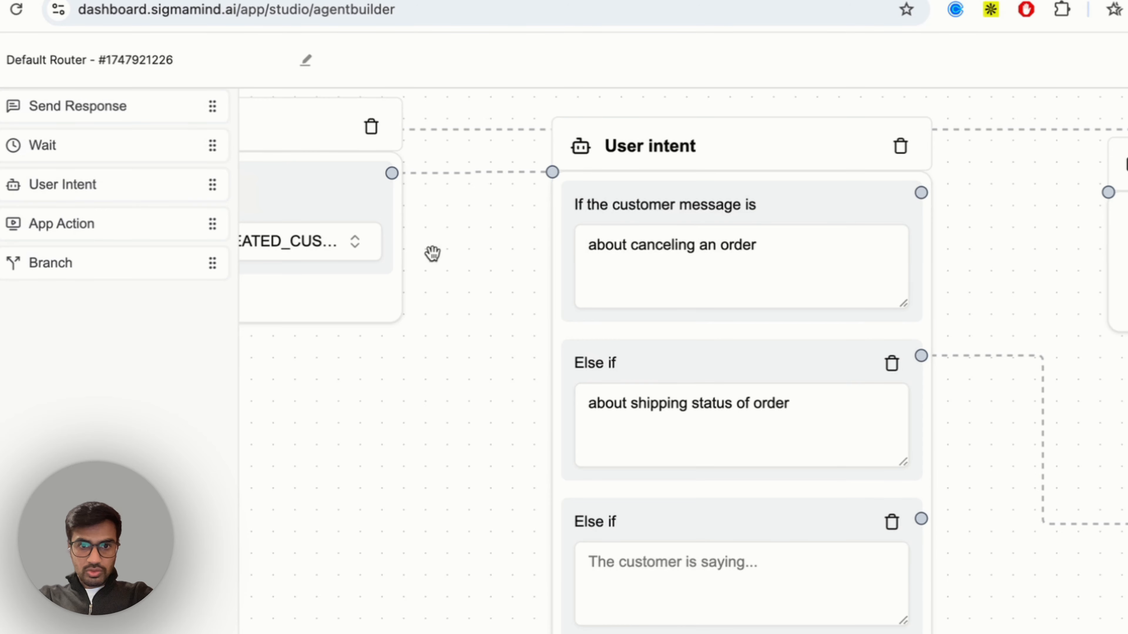
{"action": "left_click_drag", "start_coordinate": [506, 310], "coordinate": [839, 351]}
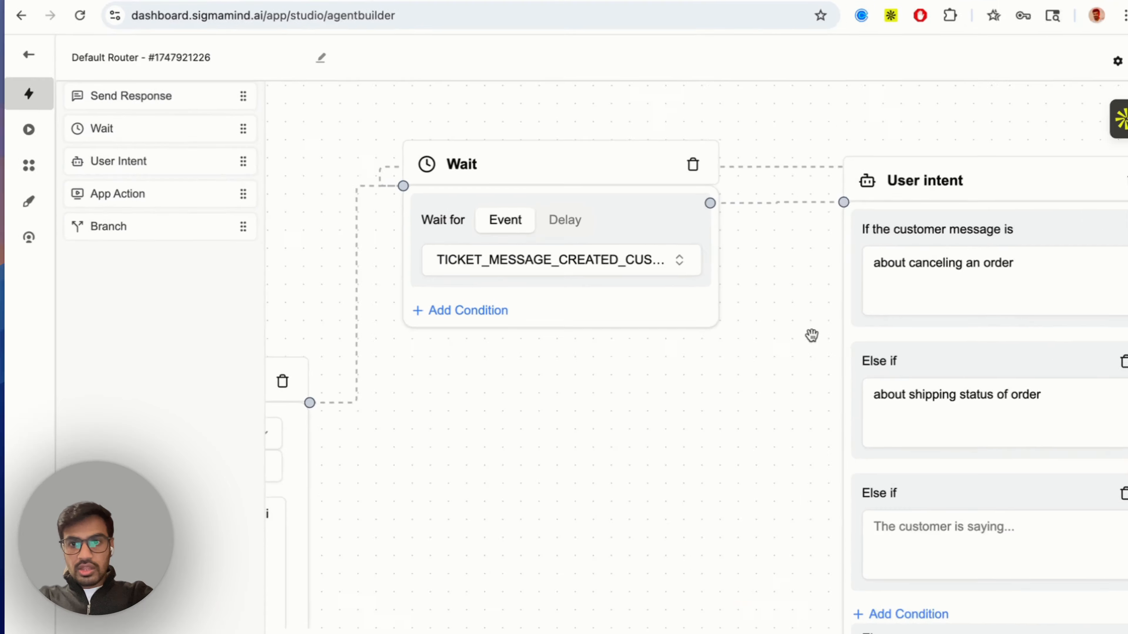
{"action": "left_click_drag", "start_coordinate": [747, 330], "coordinate": [475, 300]}
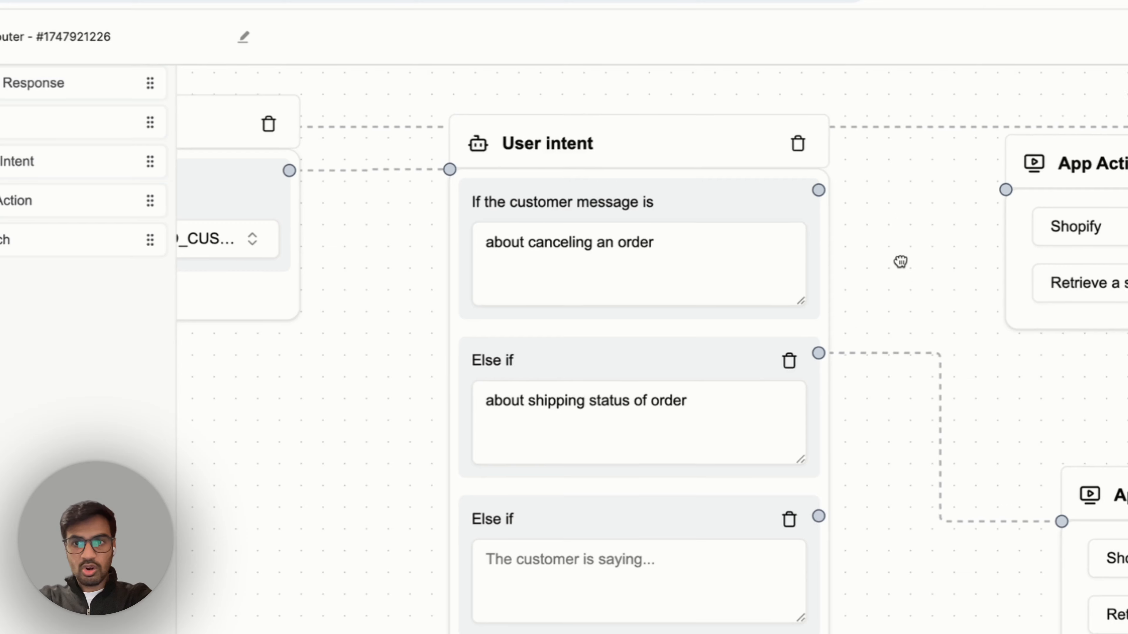
{"action": "left_click_drag", "start_coordinate": [898, 259], "coordinate": [596, 304]}
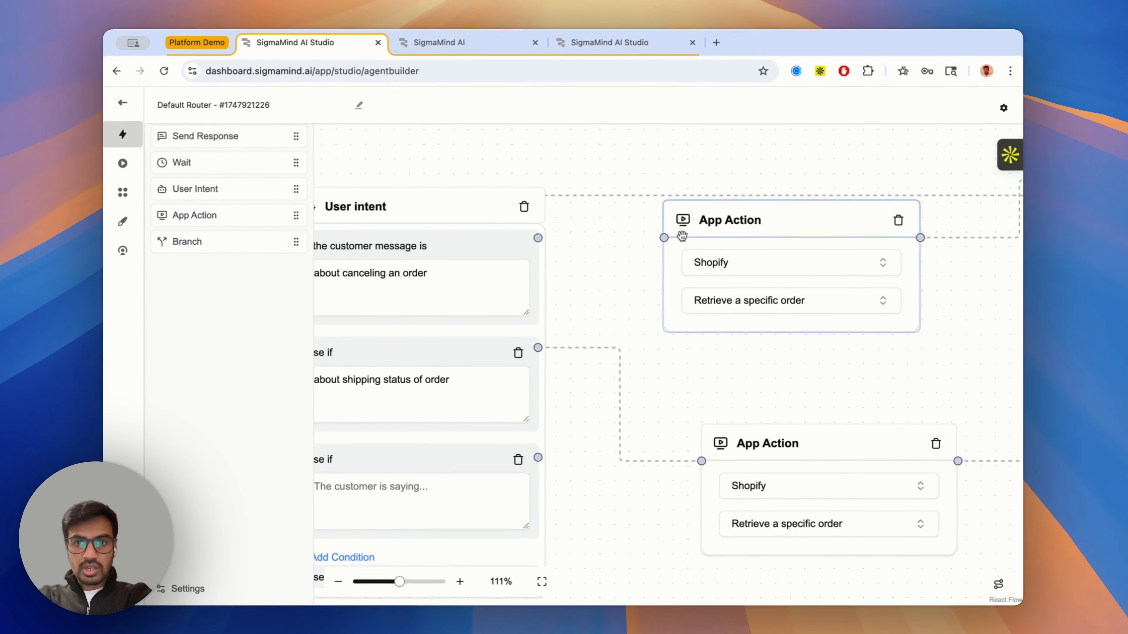
{"action": "left_click_drag", "start_coordinate": [538, 239], "coordinate": [664, 238]}
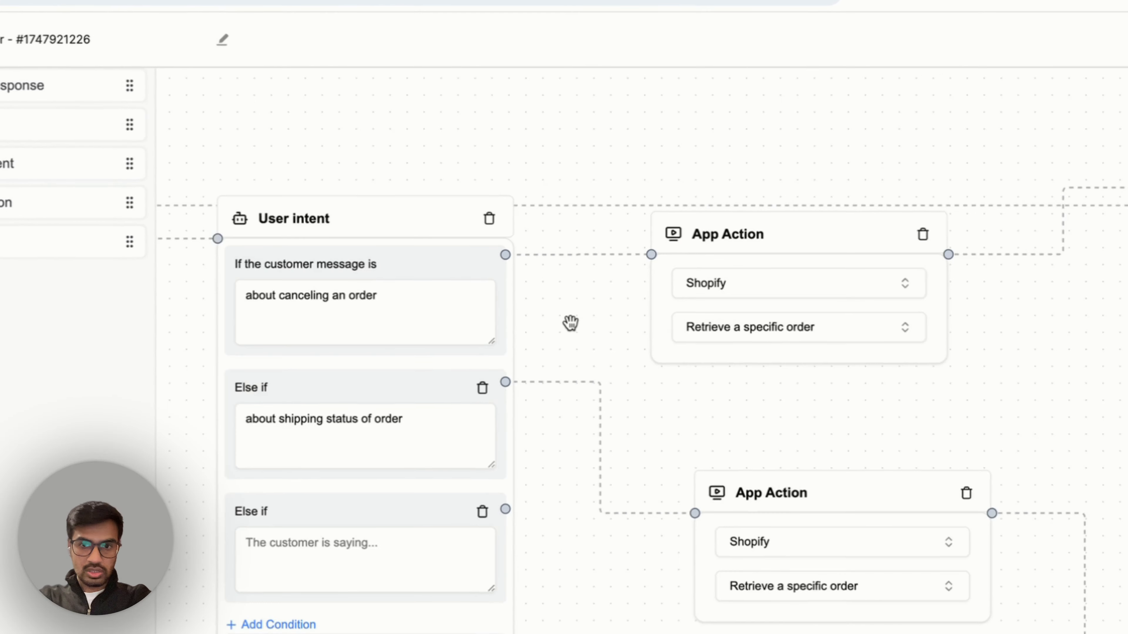
- Review the app and action choices offered in the App Action node connected to the order-cancellation intent
{"action": "scroll", "coordinate": [570, 323], "scroll_direction": "down", "scroll_amount": 1}
{"action": "left_click_drag", "start_coordinate": [570, 323], "coordinate": [666, 227]}
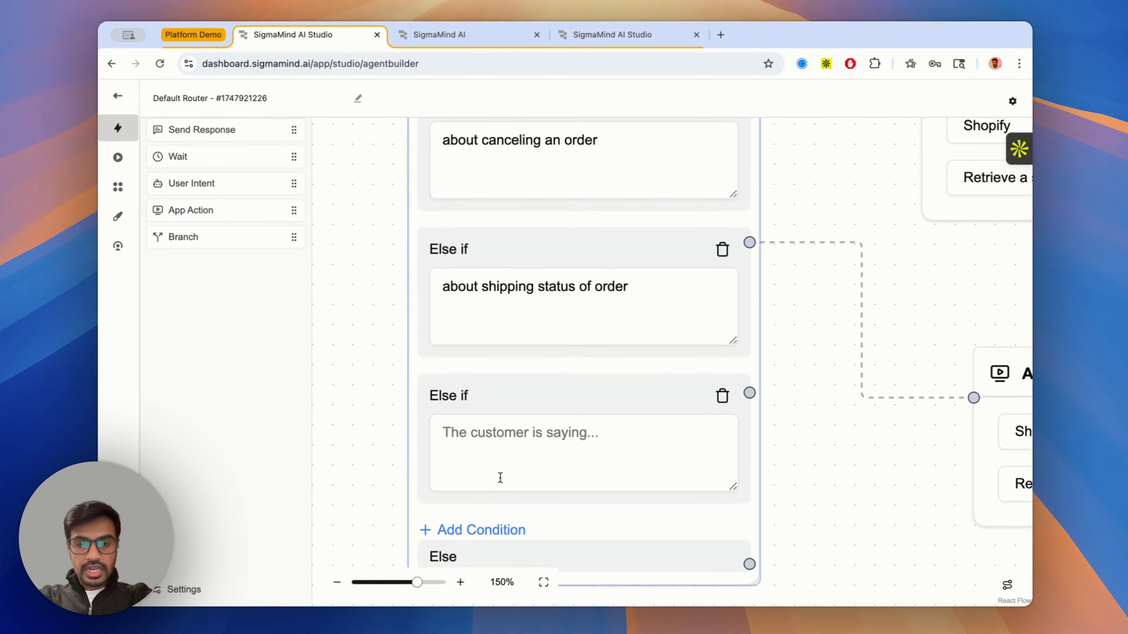
{"action": "scroll", "coordinate": [549, 412], "scroll_direction": "down", "scroll_amount": 3}
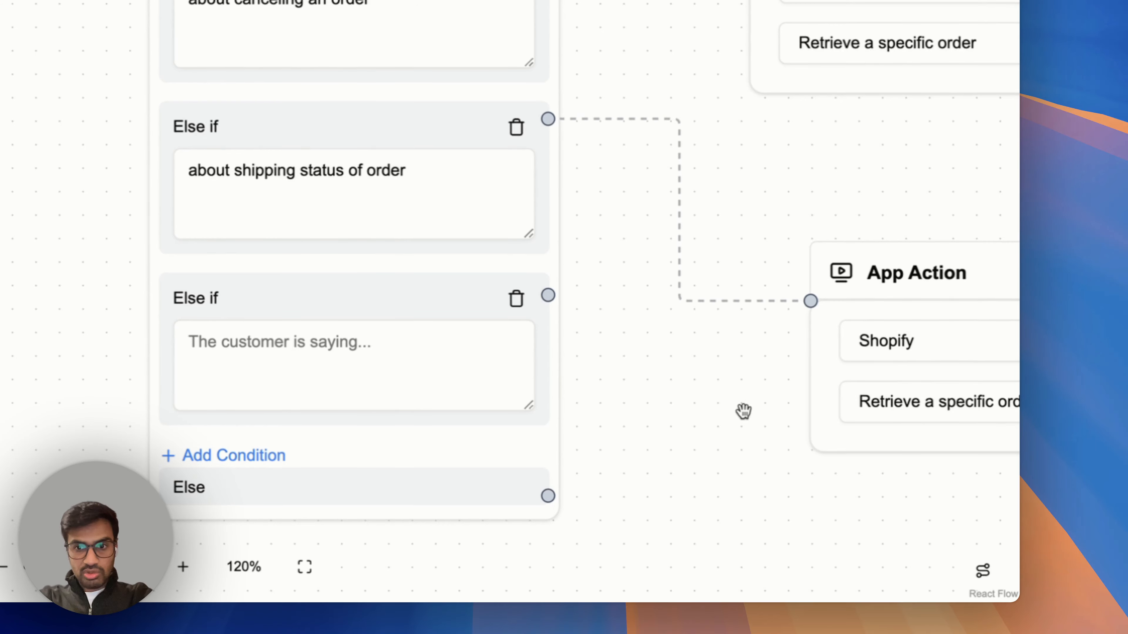
{"action": "scroll", "coordinate": [725, 405], "scroll_direction": "down", "scroll_amount": 2}
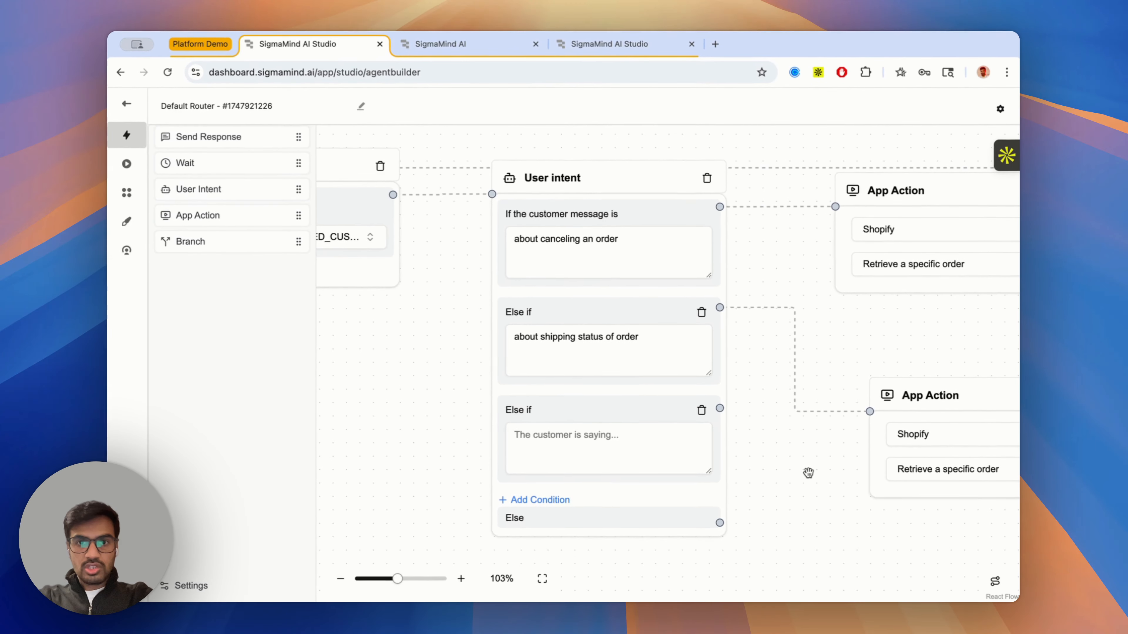
{"action": "left_click_drag", "start_coordinate": [808, 473], "coordinate": [563, 485]}
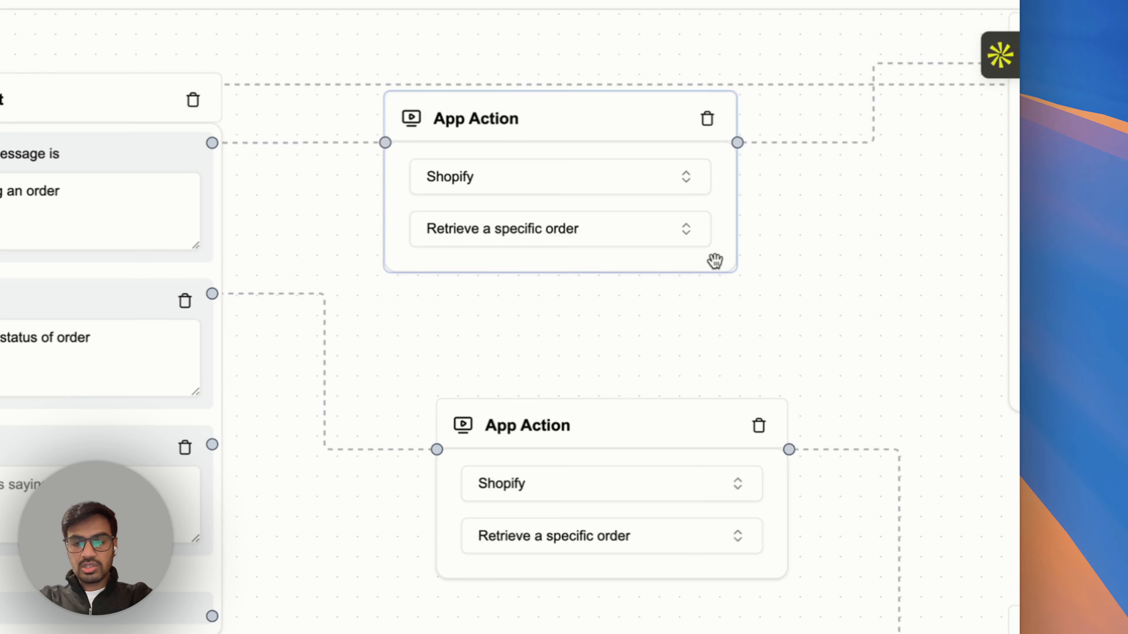
{"action": "scroll", "coordinate": [715, 259], "scroll_direction": "up", "scroll_amount": 3}
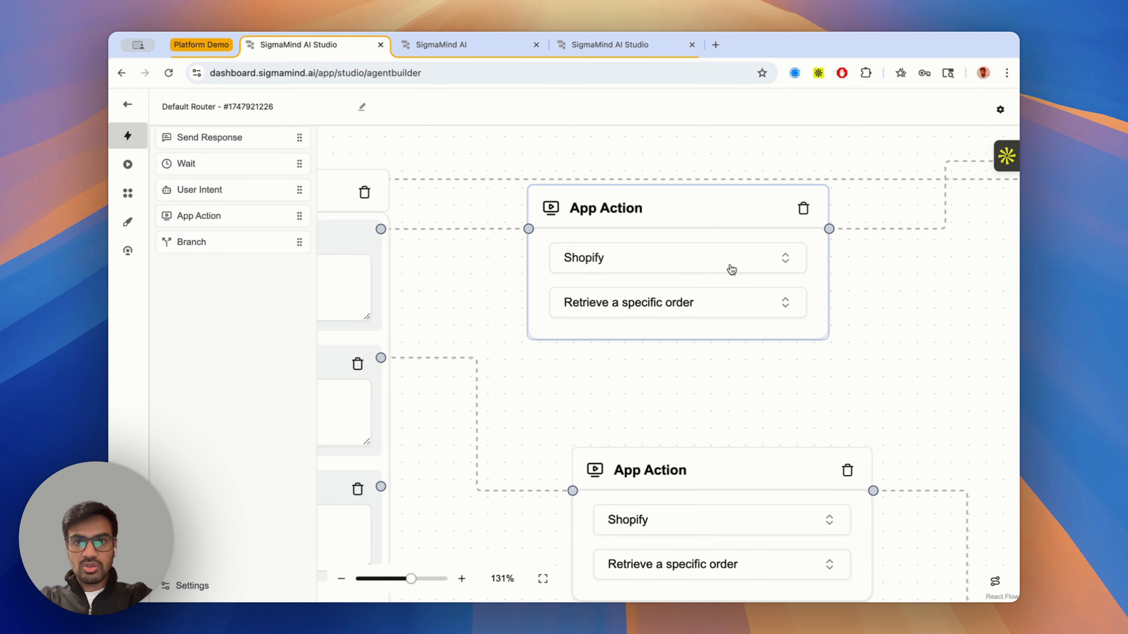
{"action": "left_click", "coordinate": [644, 262]}
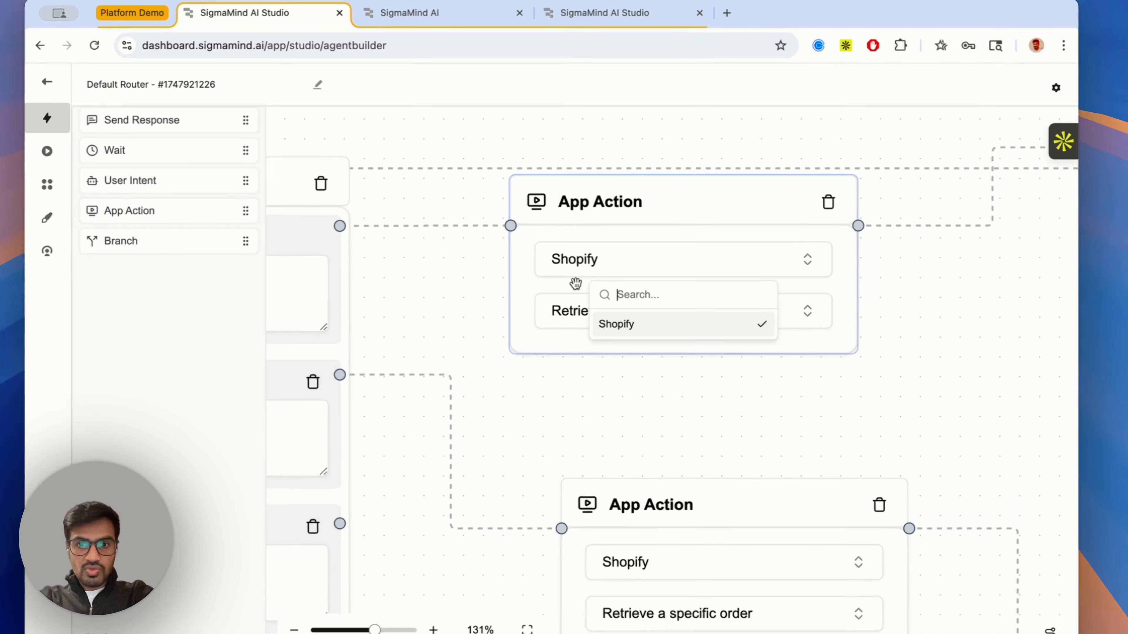
{"action": "left_click", "coordinate": [589, 279]}
{"action": "left_click", "coordinate": [603, 305]}
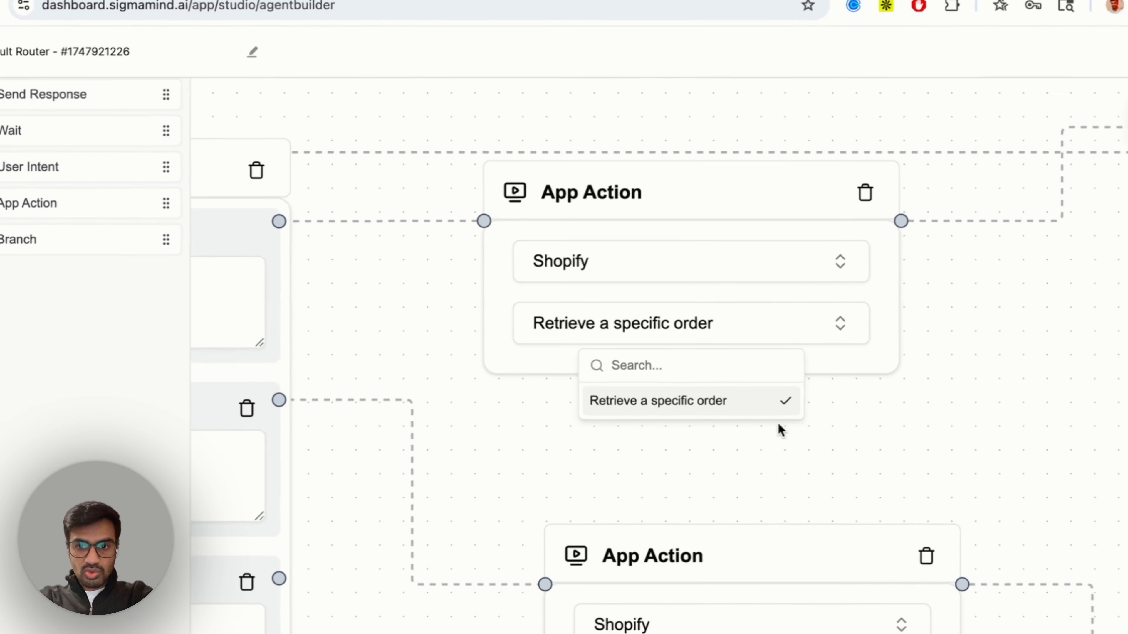
{"action": "left_click", "coordinate": [869, 377]}
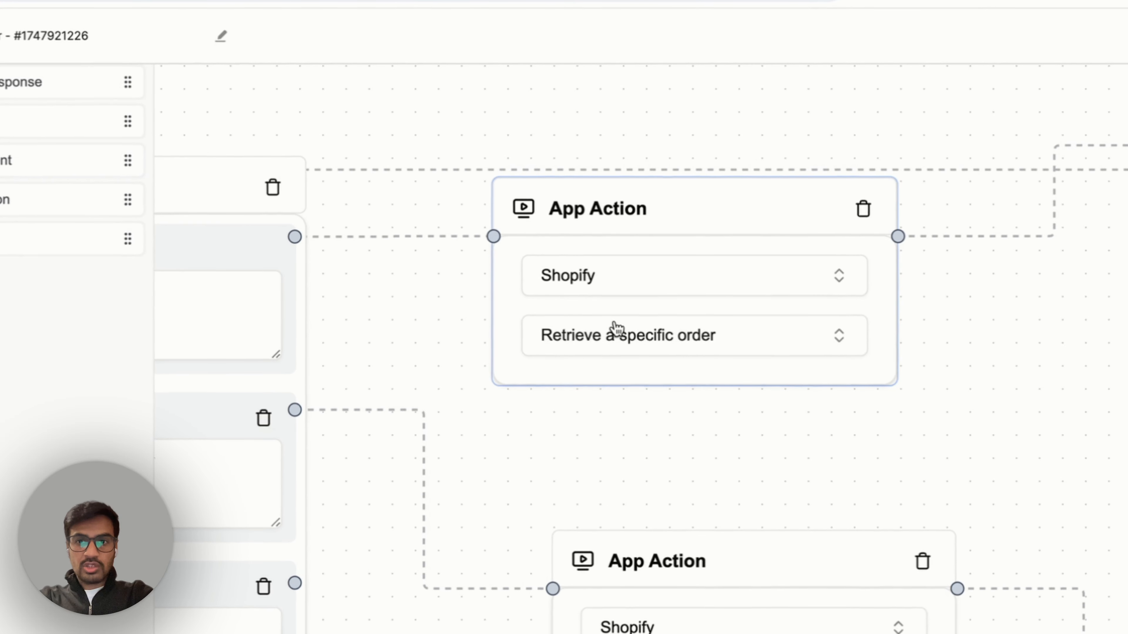
- Examine the nodes that follow the App Actions, the separate Branch node and the overall layout of the flow
{"action": "left_click_drag", "start_coordinate": [493, 404], "coordinate": [428, 411]}
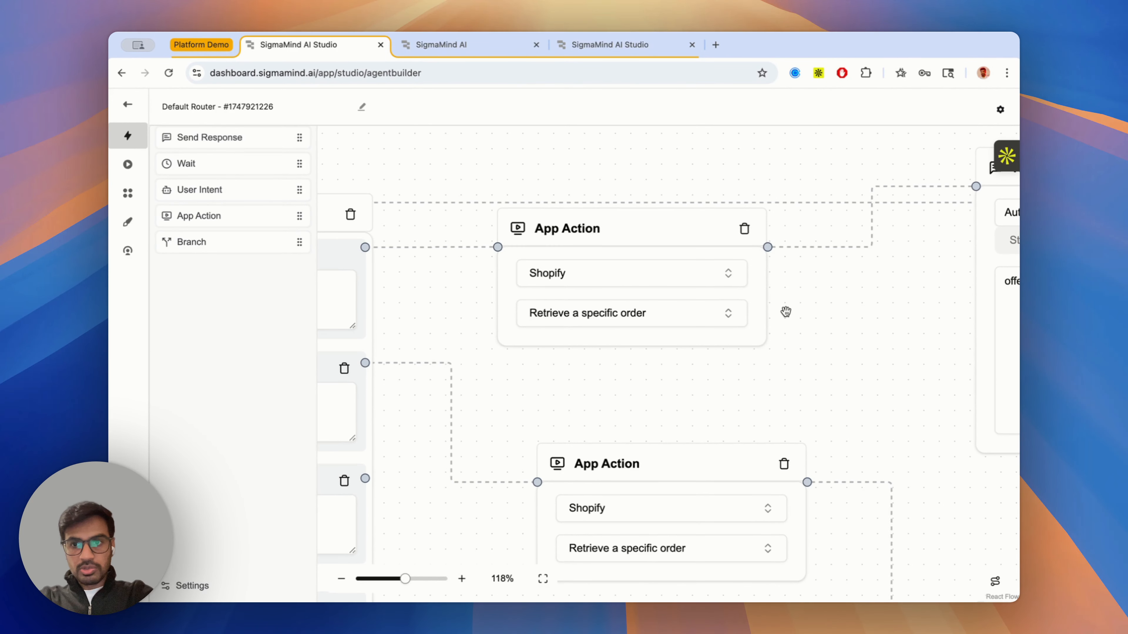
{"action": "scroll", "coordinate": [785, 312], "scroll_direction": "down", "scroll_amount": 3}
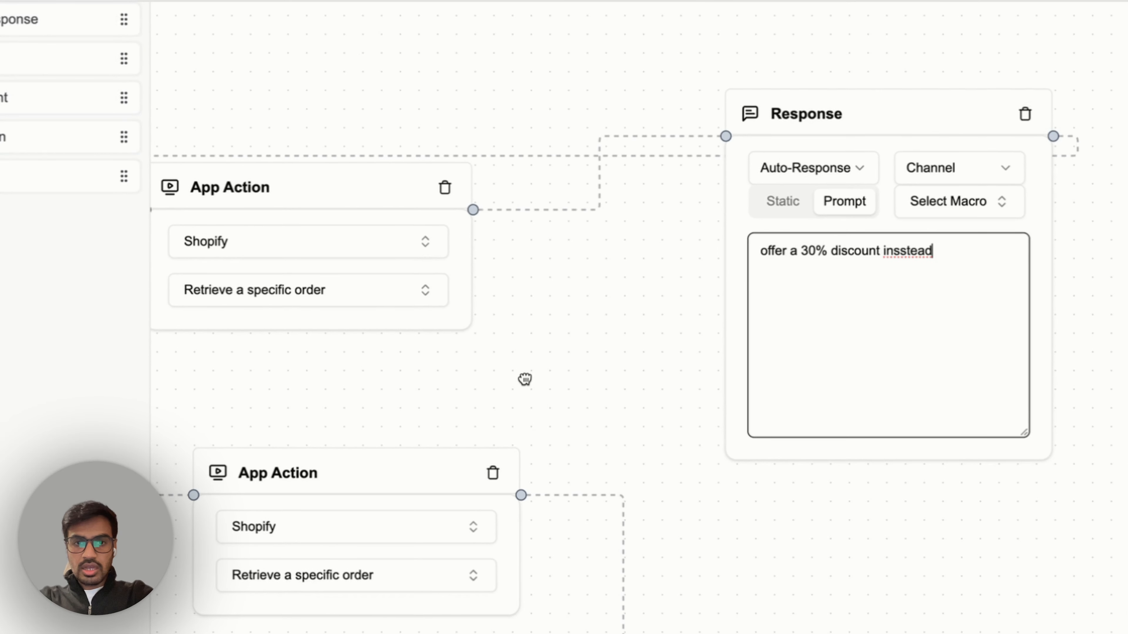
{"action": "left_click_drag", "start_coordinate": [524, 379], "coordinate": [634, 98]}
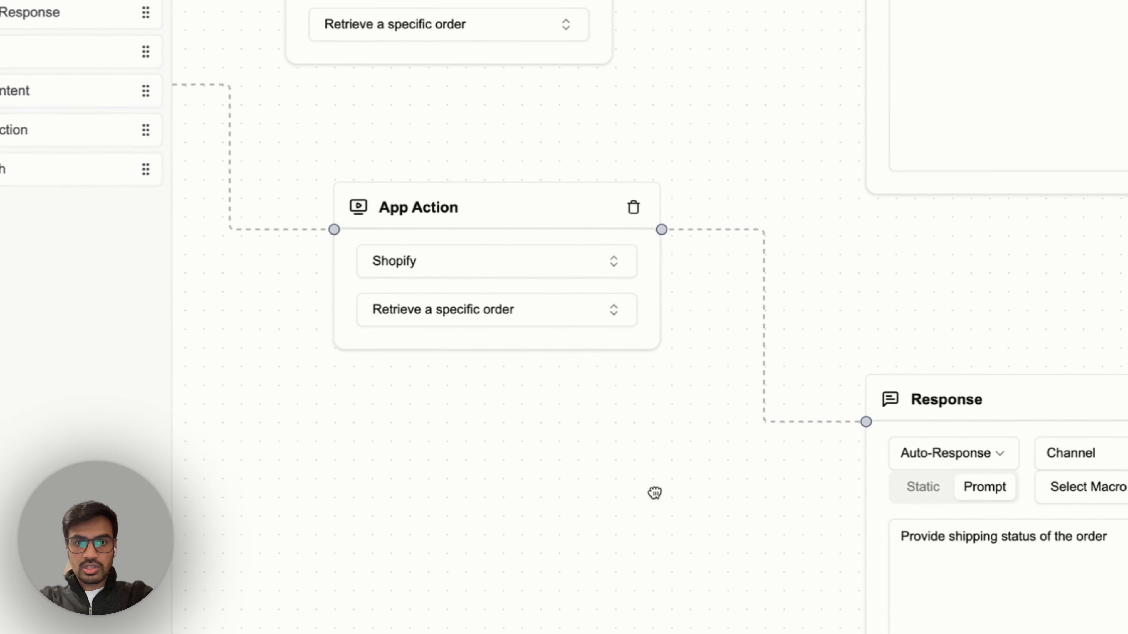
{"action": "left_click_drag", "start_coordinate": [655, 493], "coordinate": [1123, 355]}
{"action": "left_click_drag", "start_coordinate": [473, 401], "coordinate": [1127, 224]}
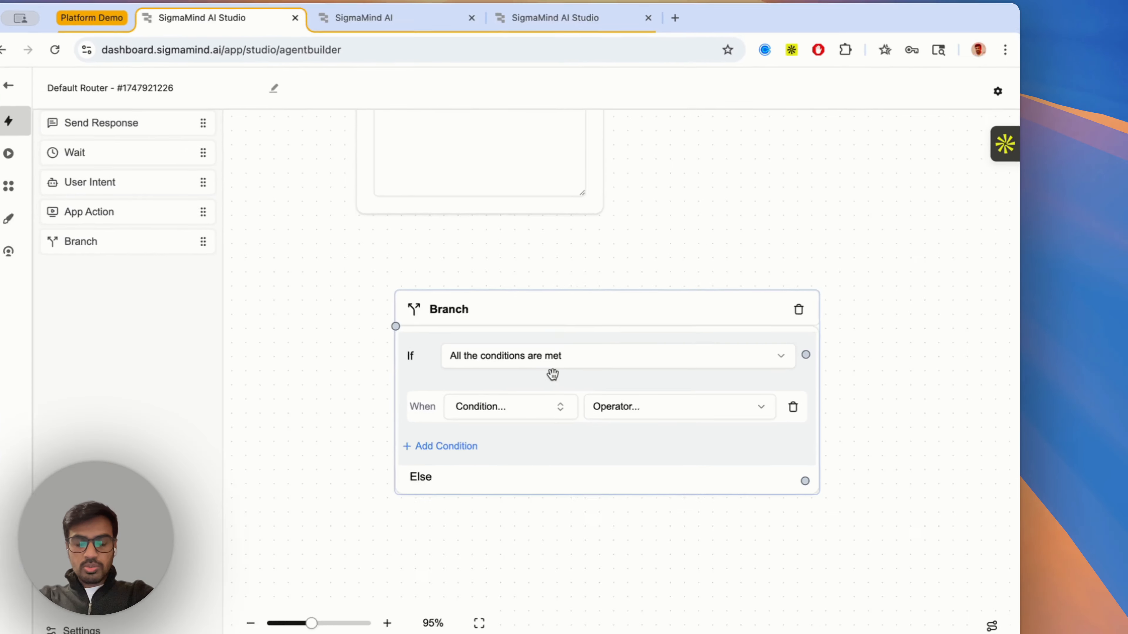
{"action": "scroll", "coordinate": [553, 374], "scroll_direction": "up", "scroll_amount": 3}
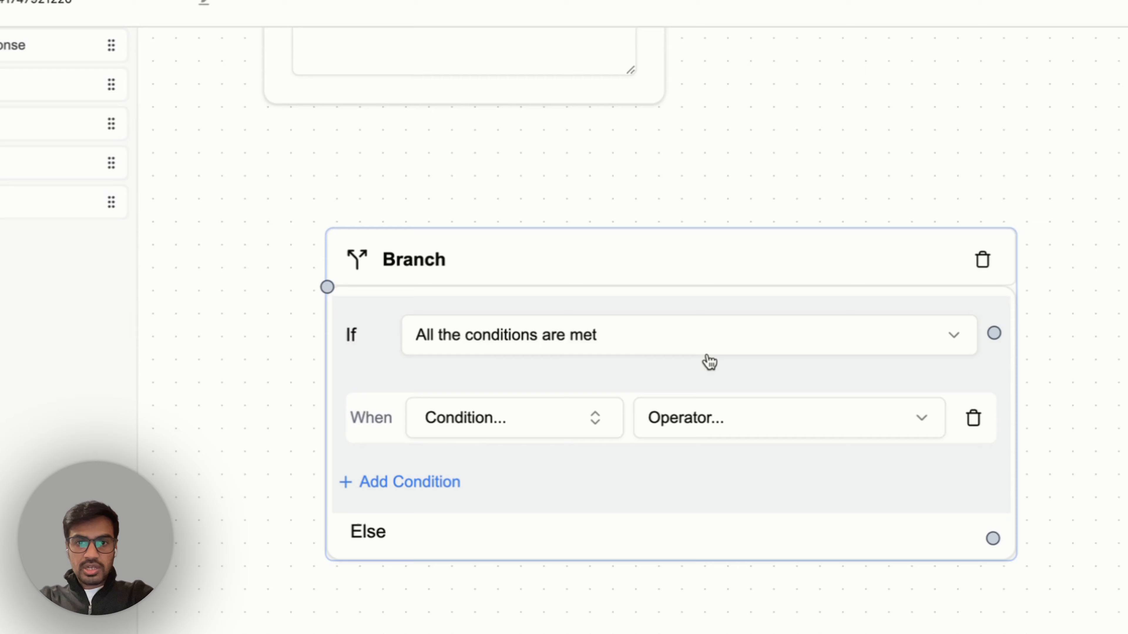
{"action": "scroll", "coordinate": [709, 362], "scroll_direction": "down", "scroll_amount": 2}
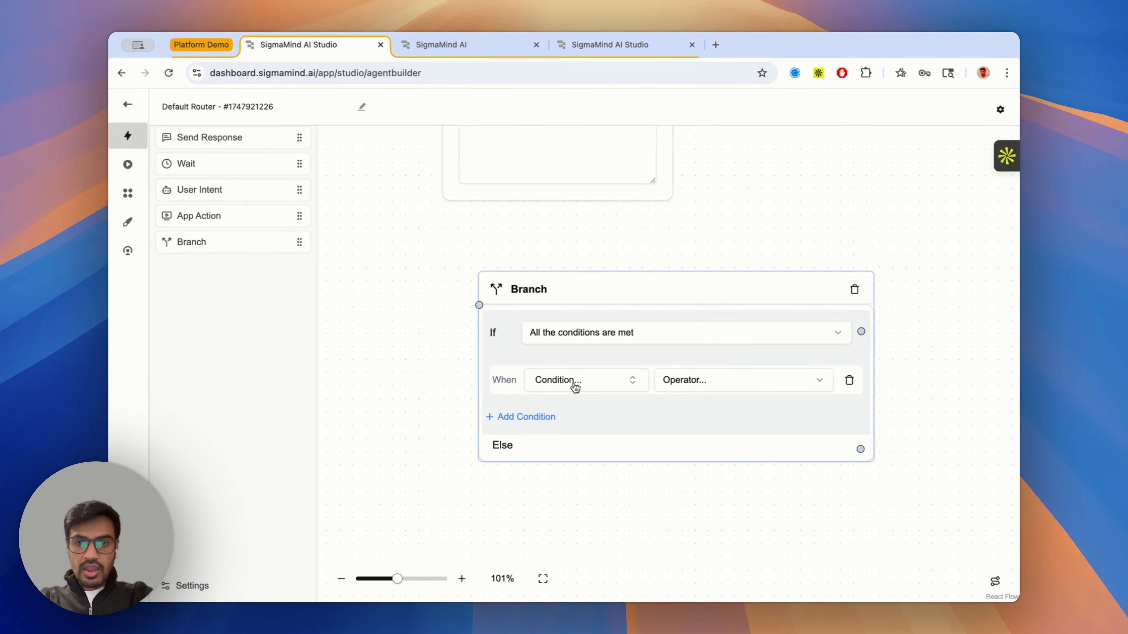
{"action": "scroll", "coordinate": [750, 248], "scroll_direction": "down", "scroll_amount": 5}
{"action": "left_click_drag", "start_coordinate": [787, 150], "coordinate": [602, 299]}
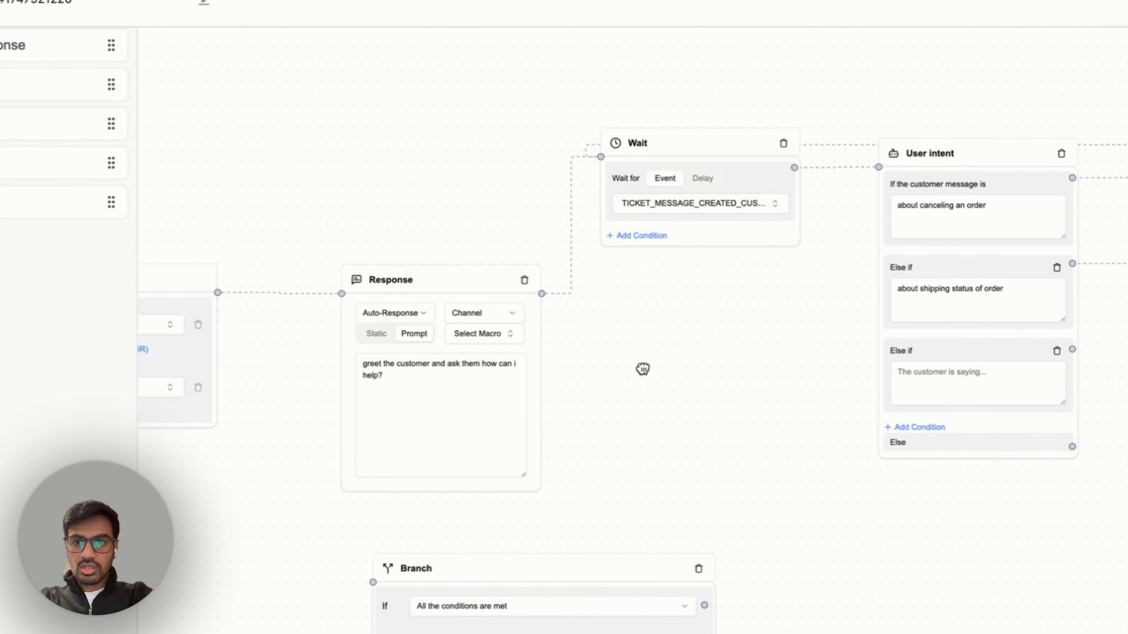
{"action": "left_click_drag", "start_coordinate": [1072, 153], "coordinate": [802, 142]}
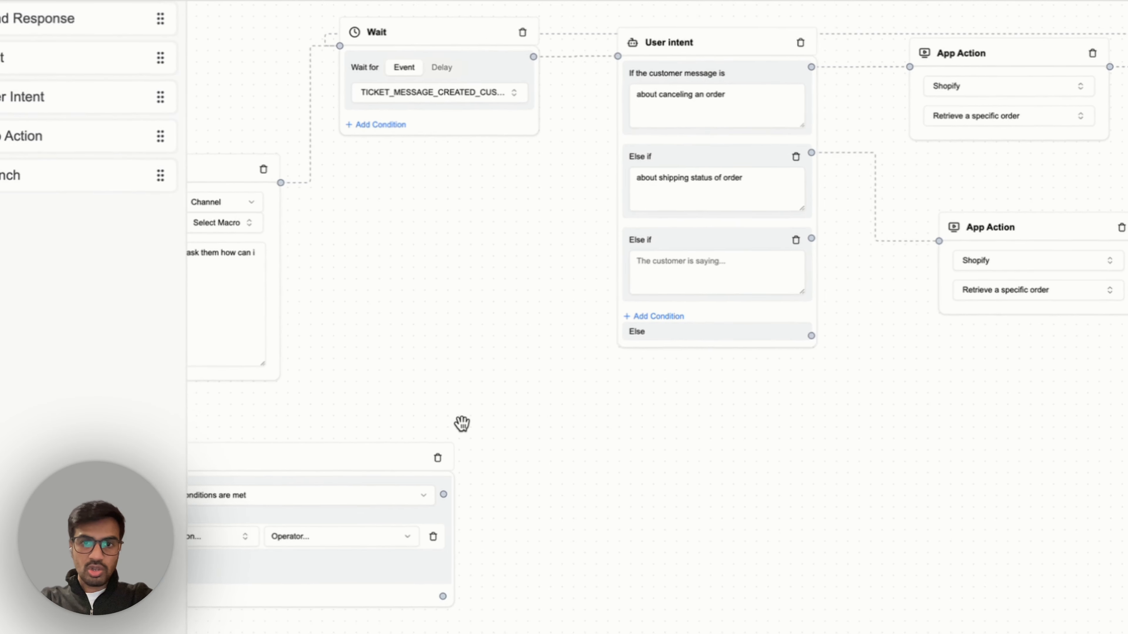
- Review the all-or-any match options of the If setting in the Branch node
{"action": "left_click_drag", "start_coordinate": [374, 456], "coordinate": [784, 342]}
{"action": "left_click", "coordinate": [699, 378]}
{"action": "scroll", "coordinate": [660, 393], "scroll_direction": "up", "scroll_amount": 5}
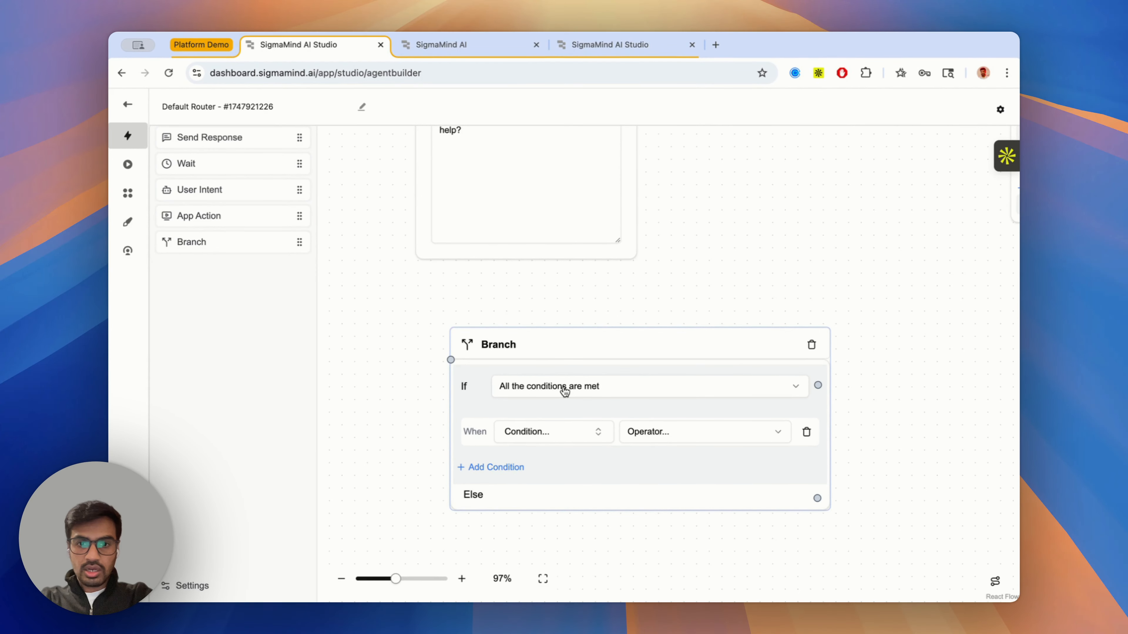
{"action": "left_click", "coordinate": [564, 387]}
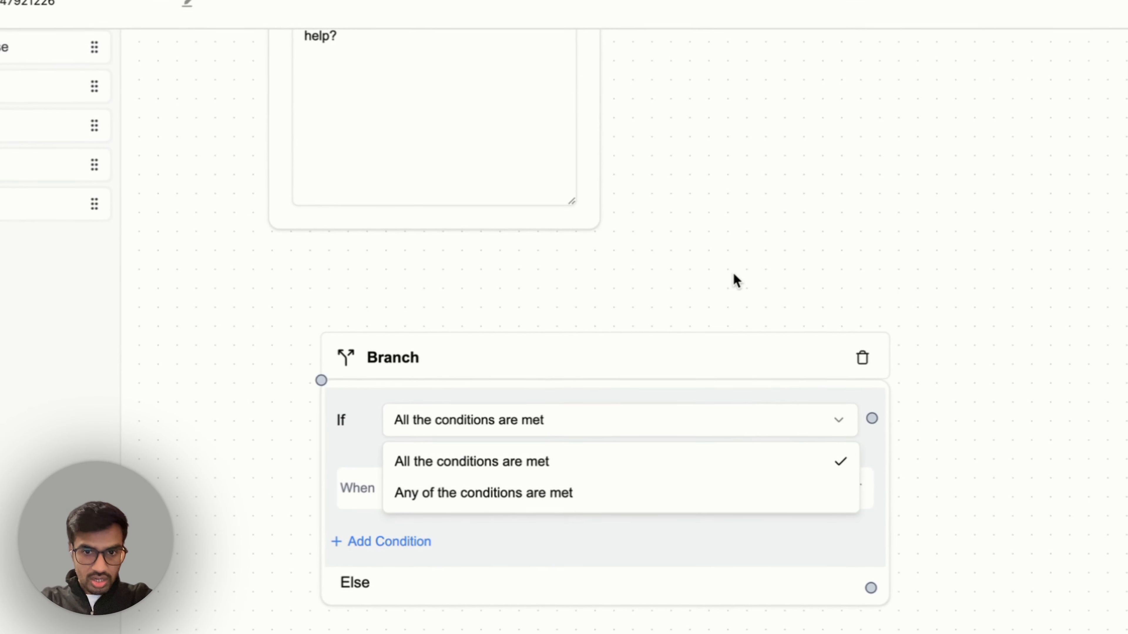
{"action": "left_click", "coordinate": [735, 280]}
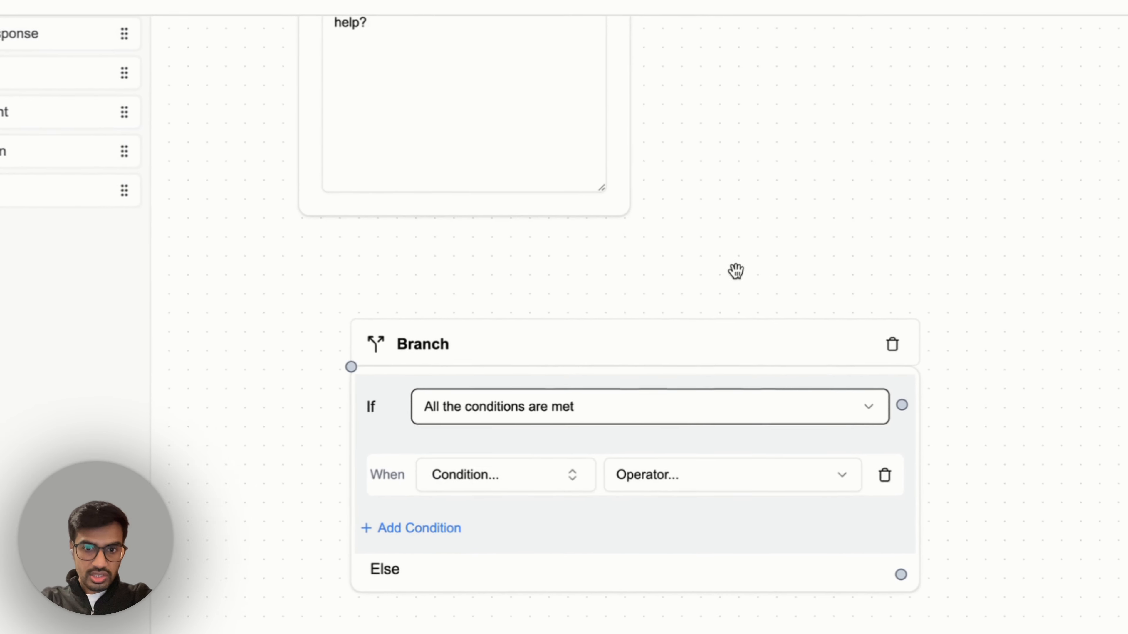
- Set the Branch node's condition to Shopify Order Status with the operator "is" and check the values it offers
{"action": "left_click", "coordinate": [457, 497]}
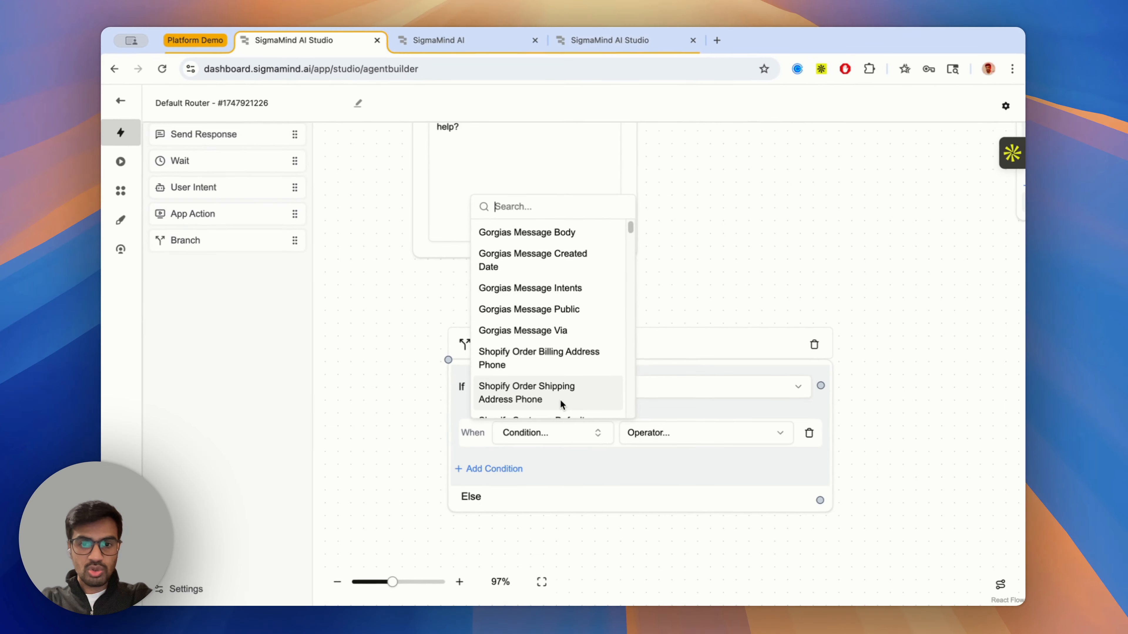
{"action": "scroll", "coordinate": [533, 422], "scroll_direction": "down", "scroll_amount": 3}
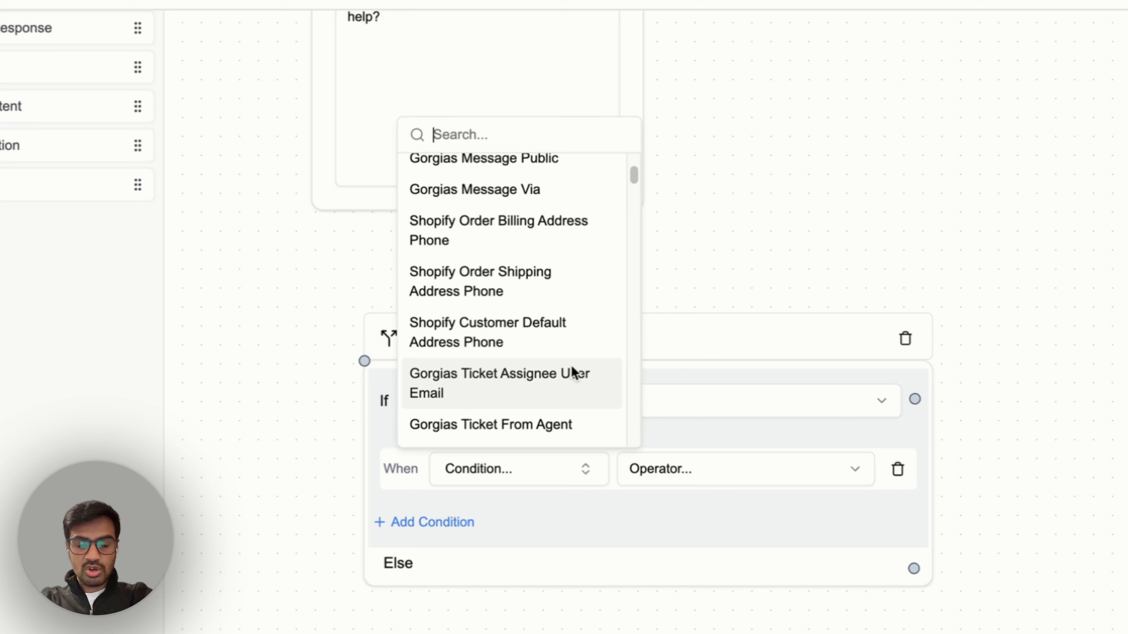
{"action": "scroll", "coordinate": [590, 364], "scroll_direction": "down", "scroll_amount": 3}
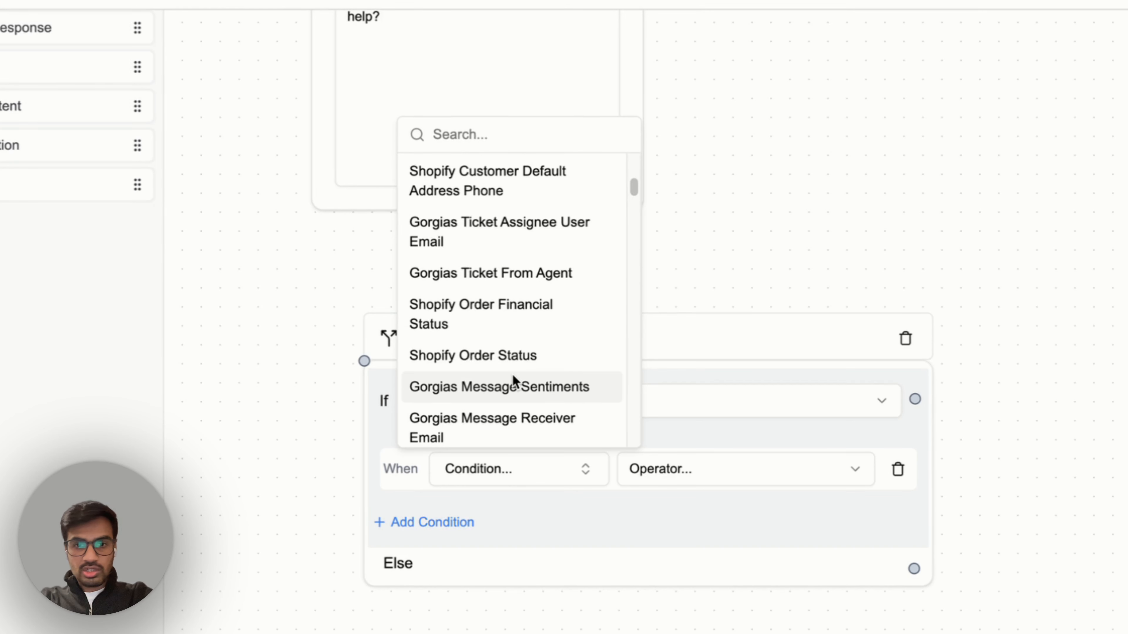
{"action": "left_click", "coordinate": [516, 358]}
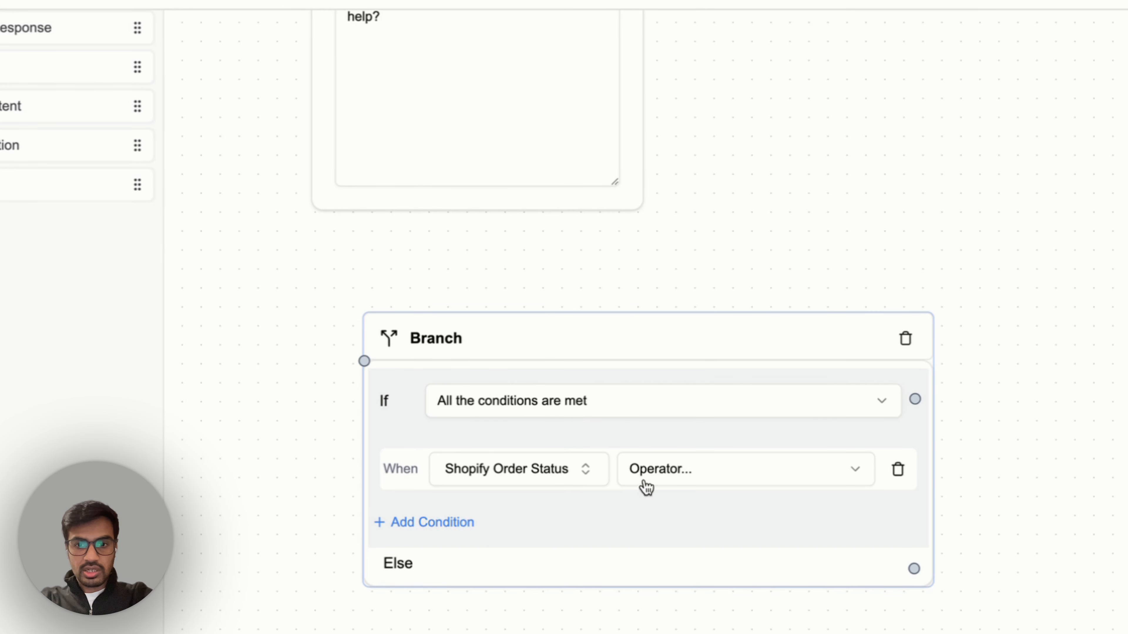
{"action": "left_click", "coordinate": [642, 513]}
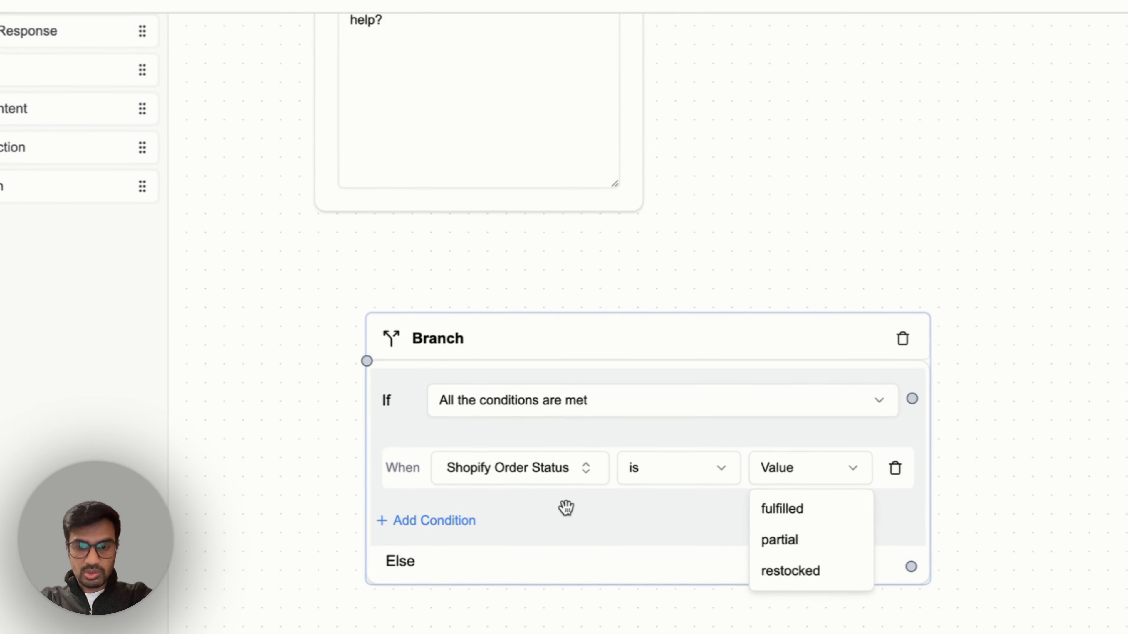
{"action": "left_click", "coordinate": [584, 458]}
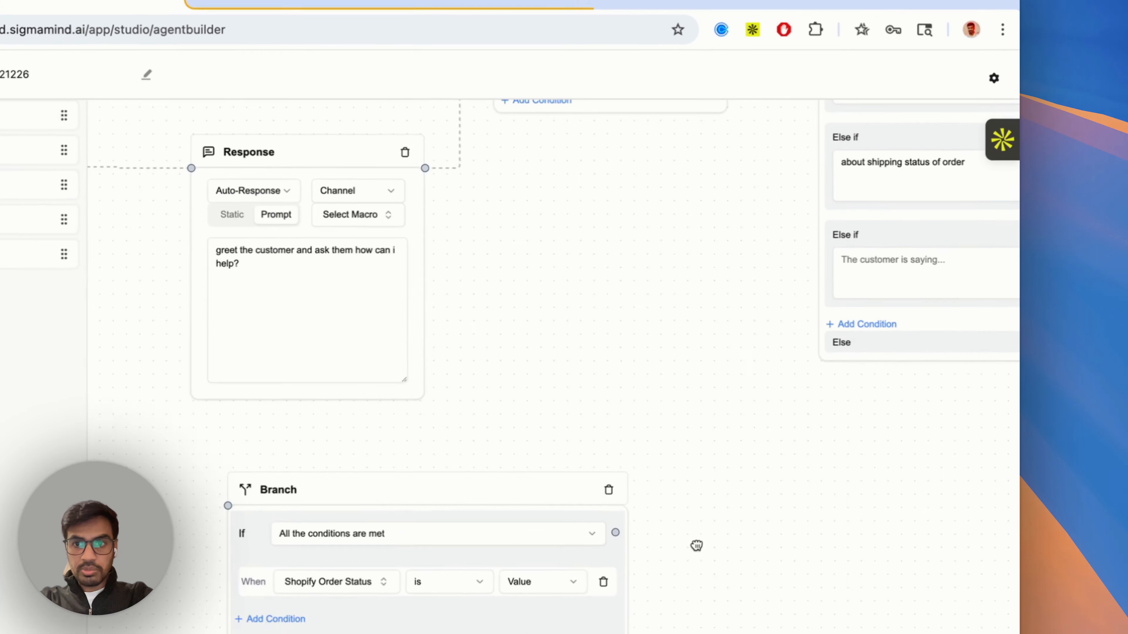
- Trace the order-cancellation path from the Wait node through User intent and App Action to its Response and back to Wait
{"action": "scroll", "coordinate": [807, 397], "scroll_direction": "down", "scroll_amount": 3}
{"action": "left_click_drag", "start_coordinate": [807, 462], "coordinate": [598, 480]}
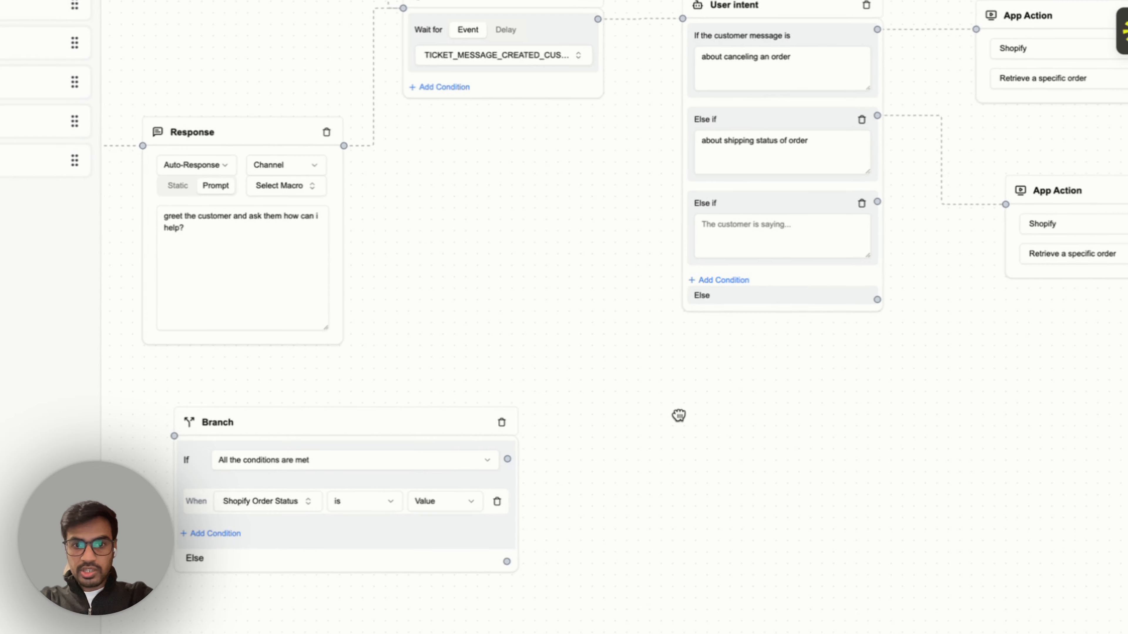
{"action": "left_click_drag", "start_coordinate": [679, 416], "coordinate": [449, 515]}
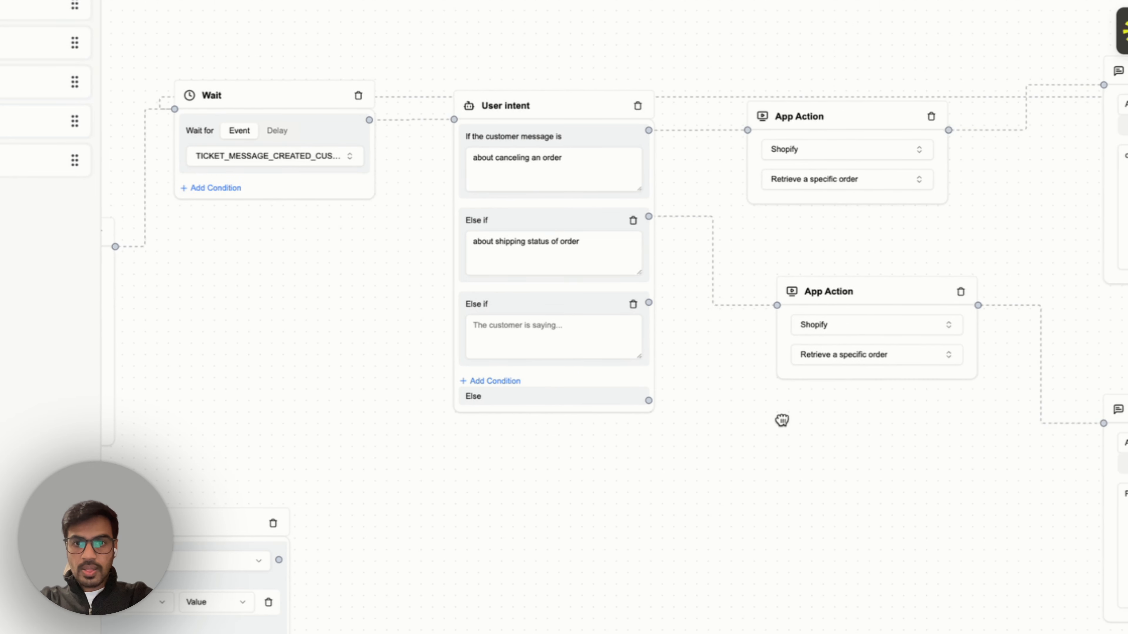
{"action": "left_click_drag", "start_coordinate": [781, 419], "coordinate": [763, 582]}
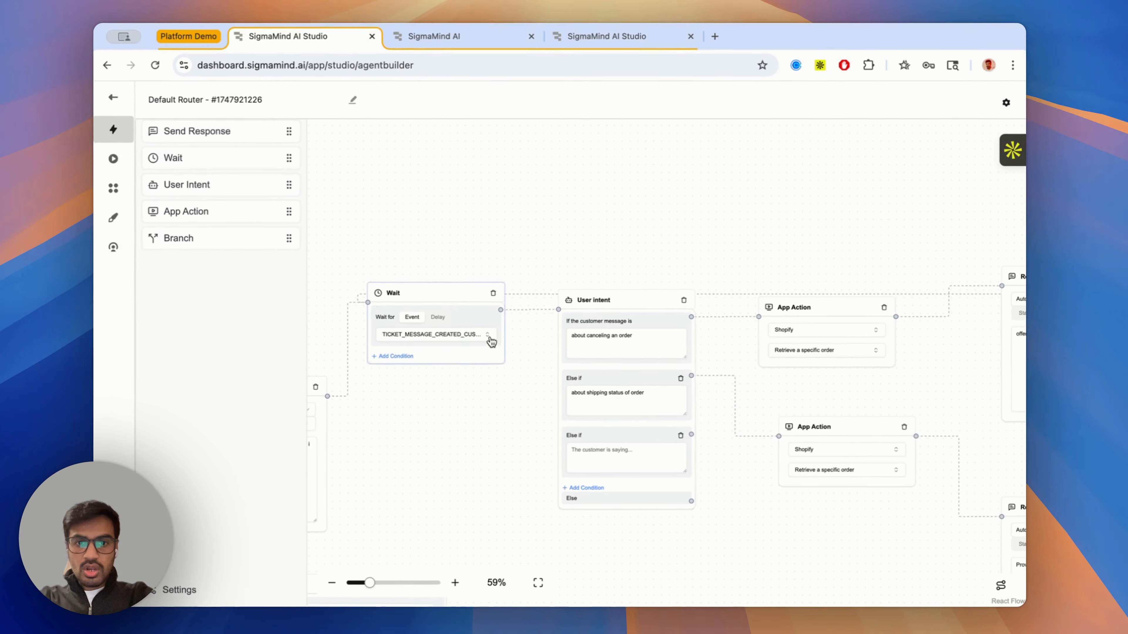
{"action": "left_click_drag", "start_coordinate": [445, 402], "coordinate": [512, 424]}
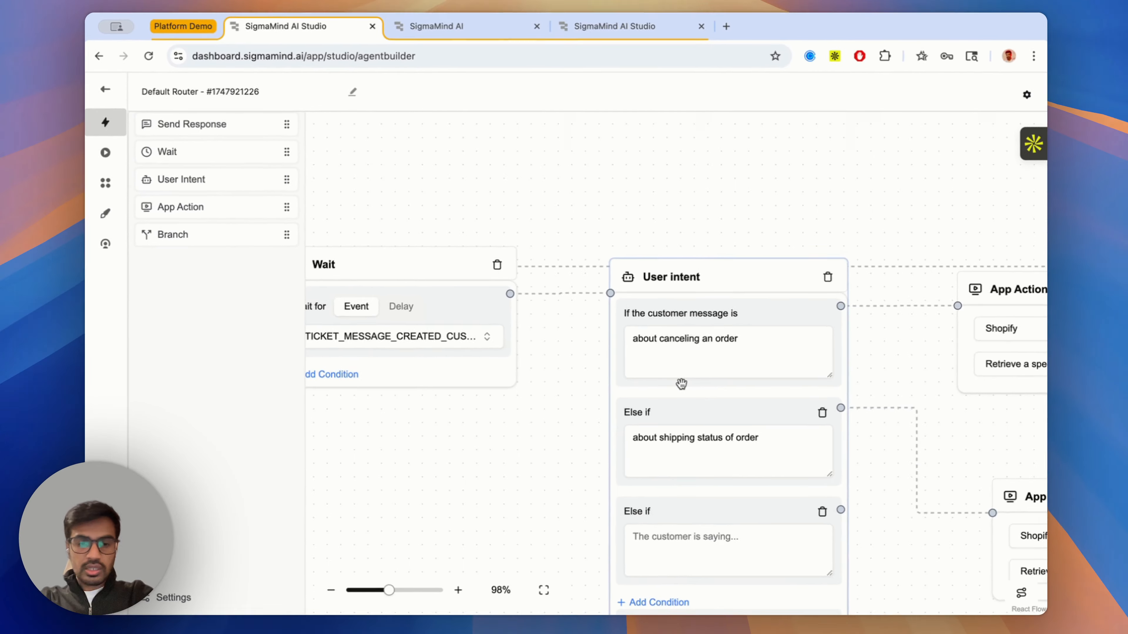
{"action": "scroll", "coordinate": [674, 383], "scroll_direction": "down", "scroll_amount": 2}
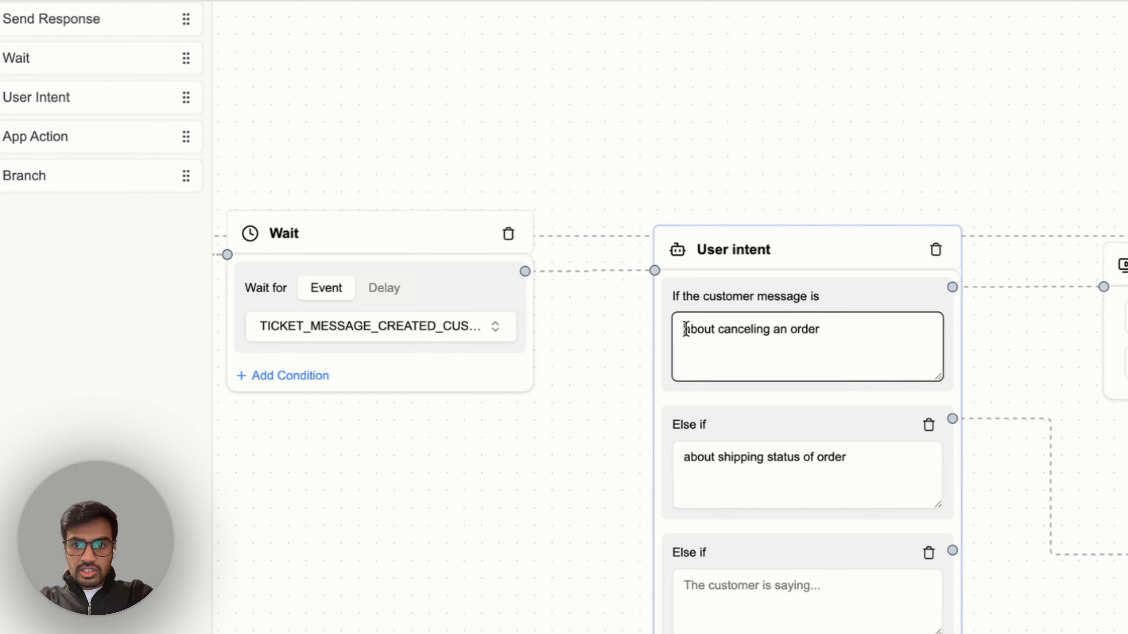
{"action": "left_click_drag", "start_coordinate": [686, 329], "coordinate": [728, 338]}
{"action": "left_click", "coordinate": [1033, 377]}
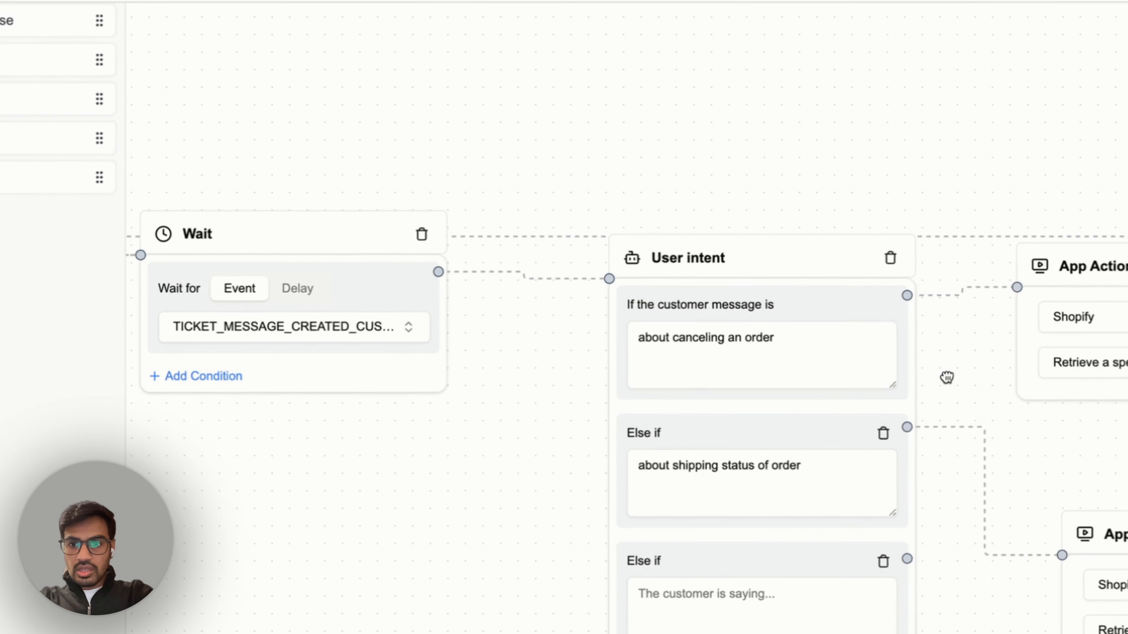
{"action": "left_click_drag", "start_coordinate": [946, 377], "coordinate": [538, 366]}
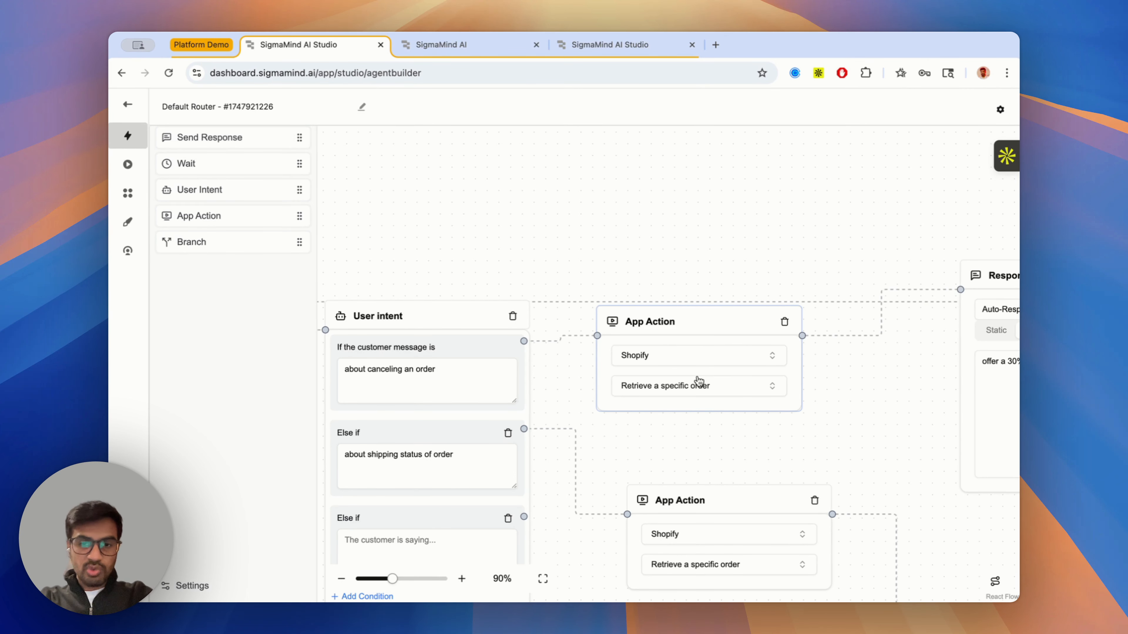
{"action": "scroll", "coordinate": [699, 381], "scroll_direction": "down", "scroll_amount": 1}
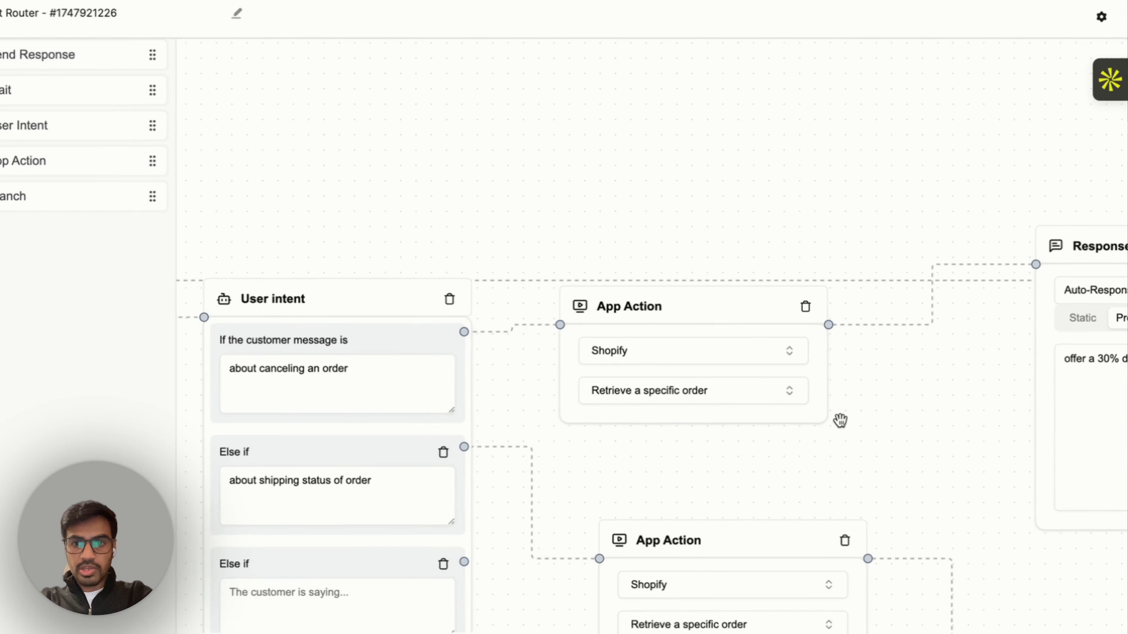
{"action": "left_click_drag", "start_coordinate": [864, 383], "coordinate": [862, 363]}
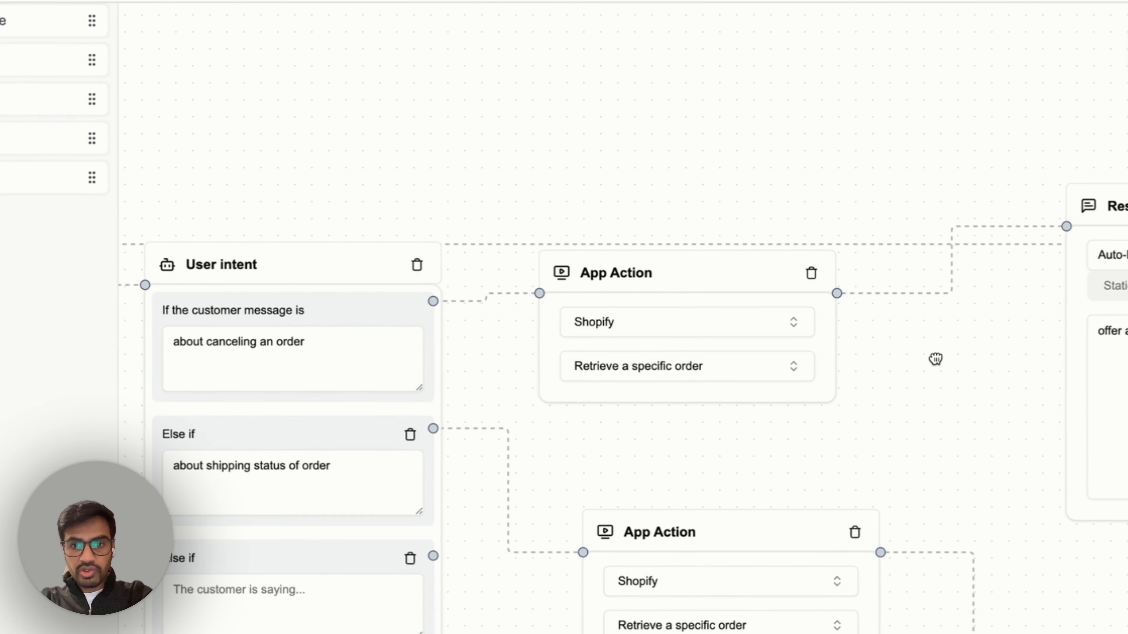
{"action": "left_click_drag", "start_coordinate": [935, 359], "coordinate": [541, 405]}
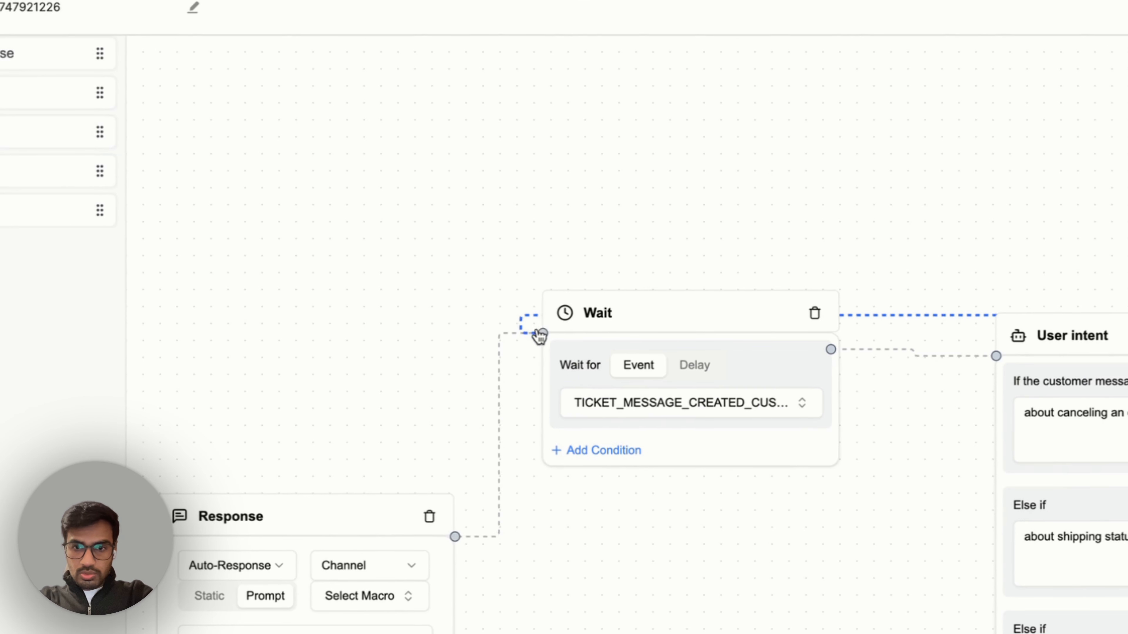
- Correct the spelling in the order-cancellation Response prompt so that it reads "offer a 30% discount instead"
{"action": "left_click_drag", "start_coordinate": [846, 251], "coordinate": [432, 211]}
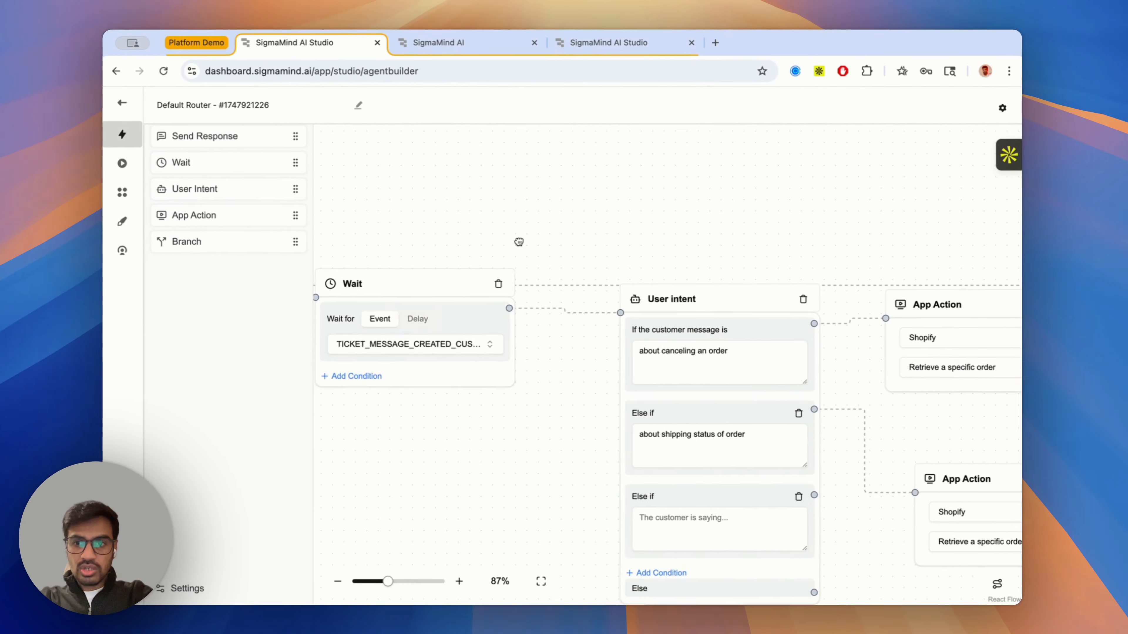
{"action": "left_click_drag", "start_coordinate": [519, 242], "coordinate": [384, 247]}
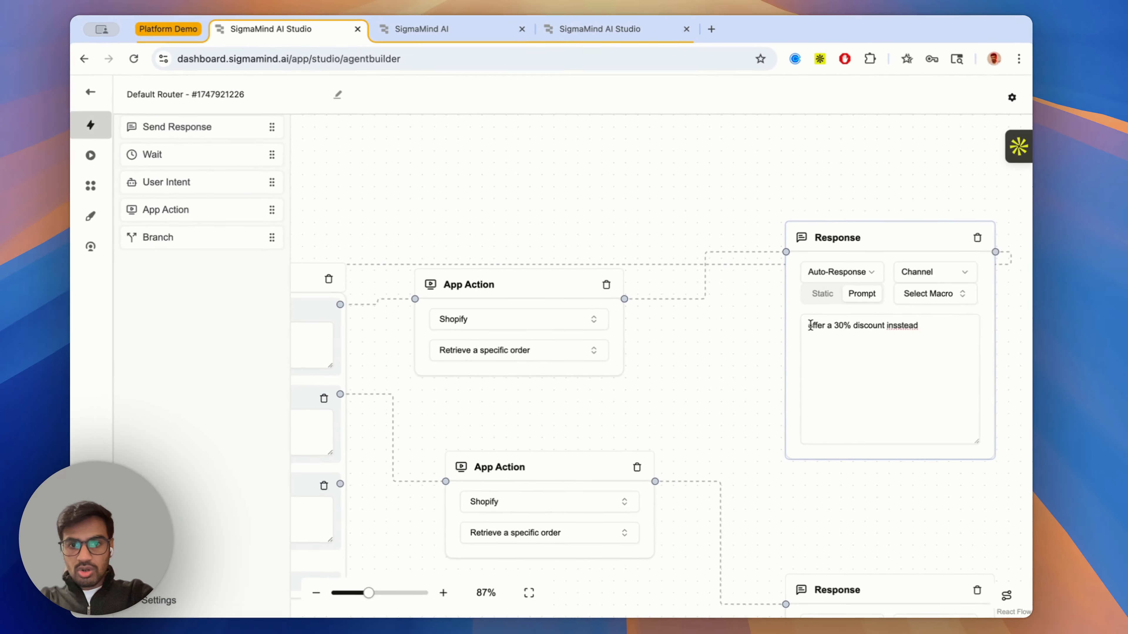
{"action": "left_click", "coordinate": [894, 326]}
{"action": "key", "text": "BackSpace"}
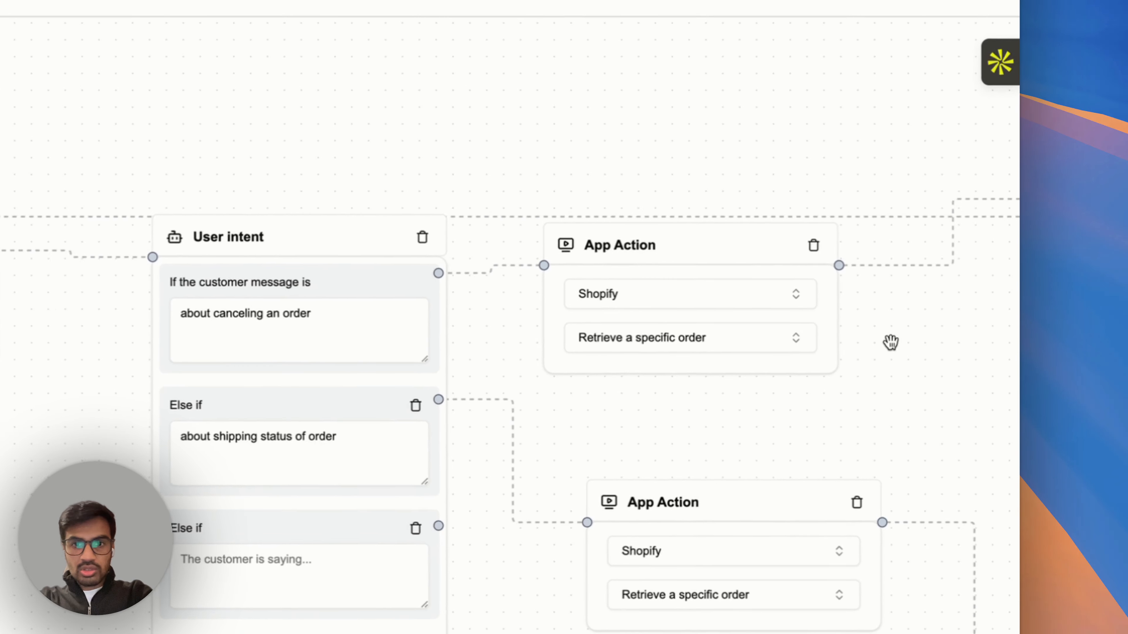
- Trace the shipping-status path from the Wait node through User intent and App Action to its Response, and survey the whole flow
{"action": "left_click_drag", "start_coordinate": [868, 340], "coordinate": [1019, 348]}
{"action": "left_click_drag", "start_coordinate": [175, 406], "coordinate": [541, 414]}
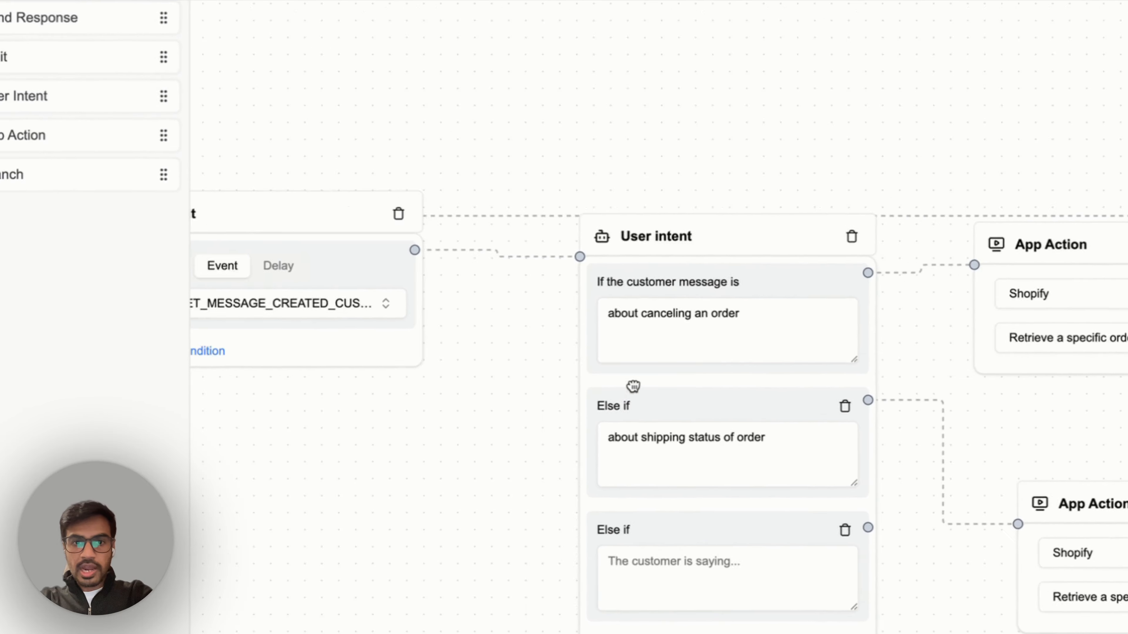
{"action": "left_click", "coordinate": [517, 265]}
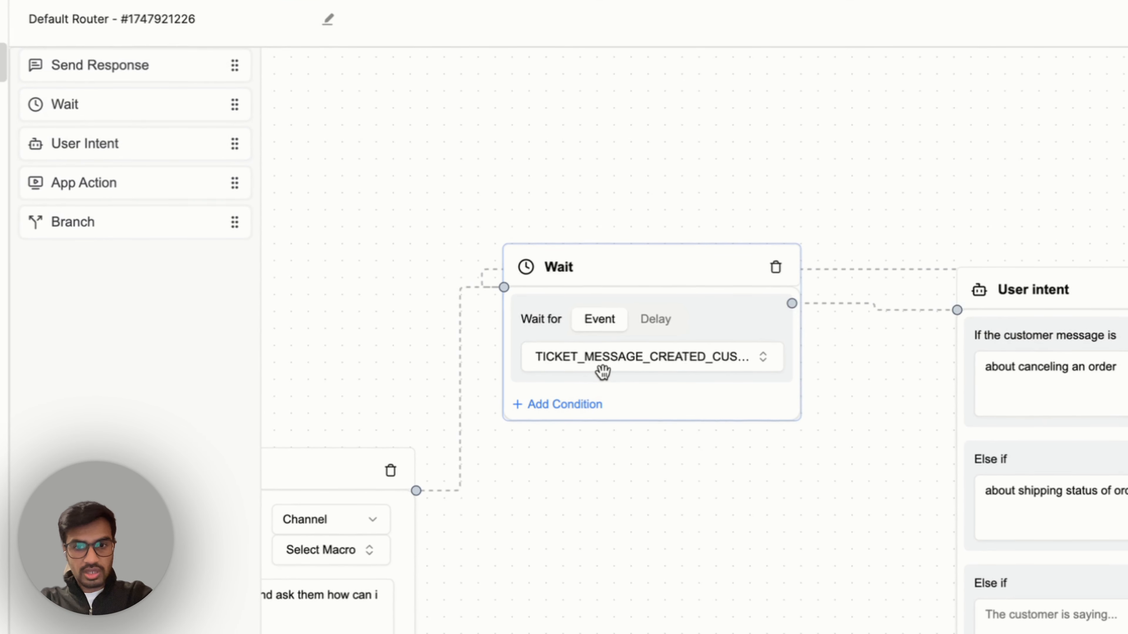
{"action": "scroll", "coordinate": [719, 476], "scroll_direction": "down", "scroll_amount": 2}
{"action": "left_click_drag", "start_coordinate": [721, 477], "coordinate": [533, 305]}
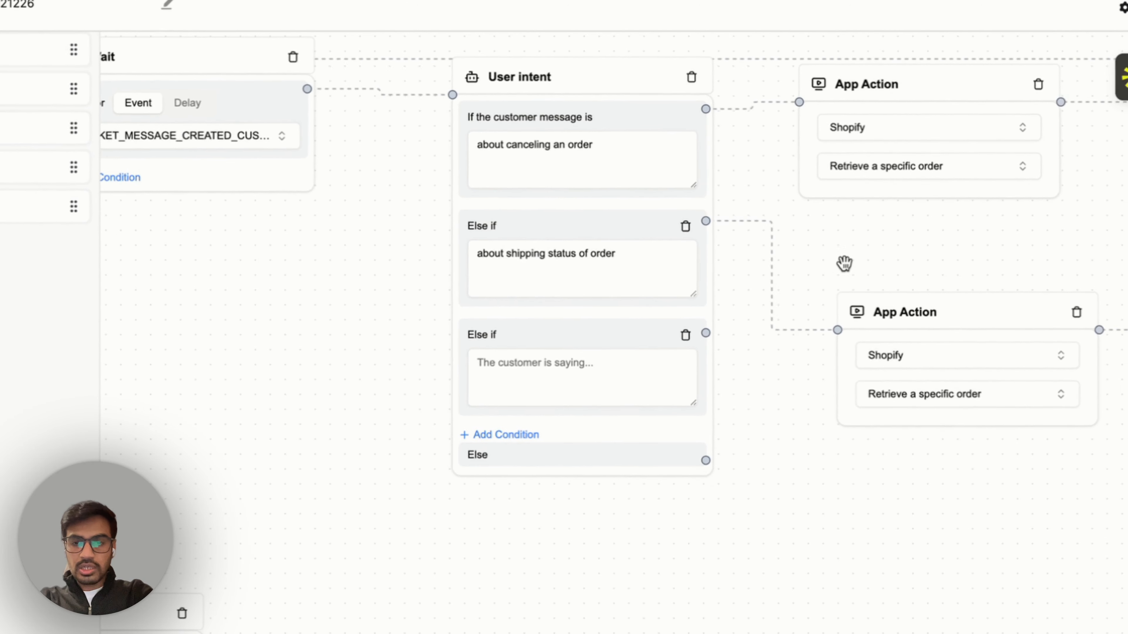
{"action": "left_click_drag", "start_coordinate": [784, 261], "coordinate": [540, 243]}
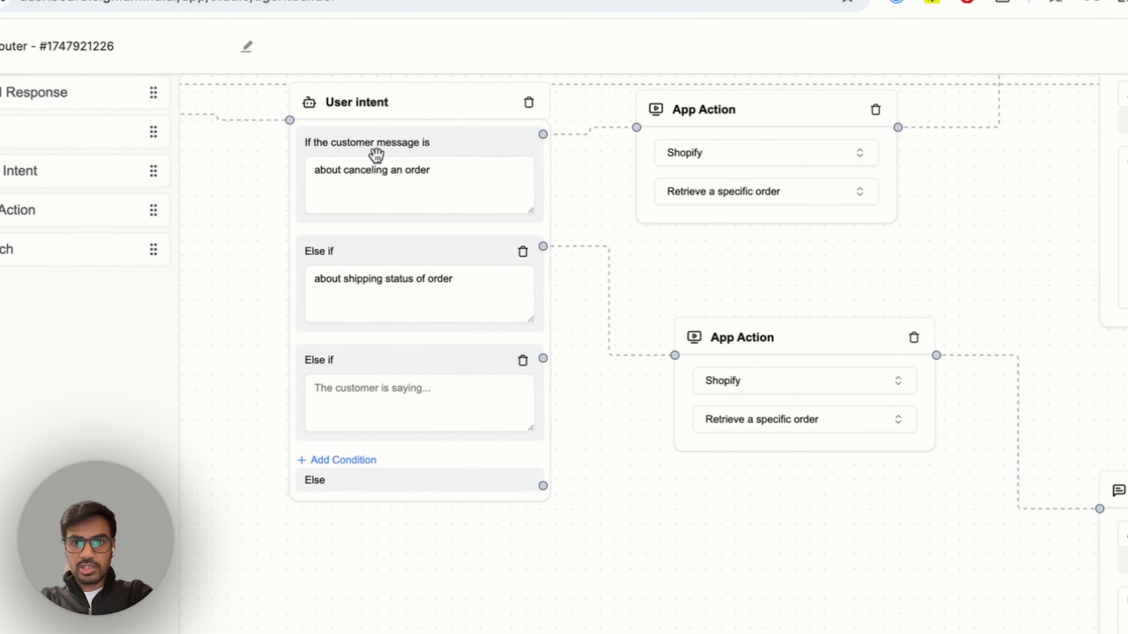
{"action": "left_click_drag", "start_coordinate": [658, 279], "coordinate": [436, 258]}
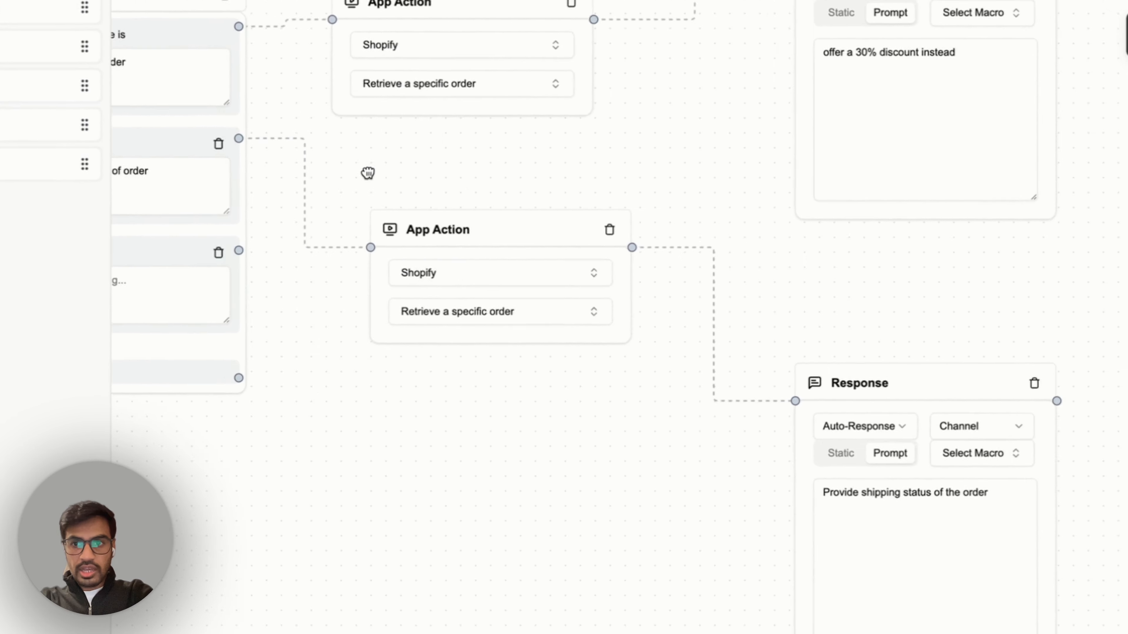
{"action": "left_click_drag", "start_coordinate": [368, 173], "coordinate": [298, 163]}
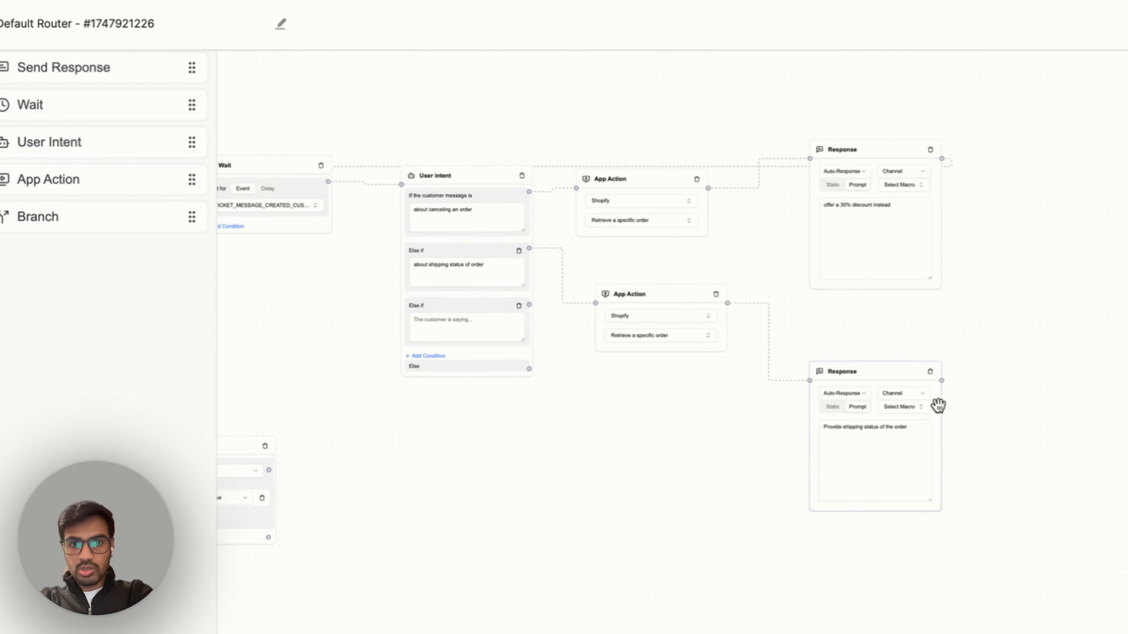
{"action": "scroll", "coordinate": [790, 317], "scroll_direction": "down", "scroll_amount": 5}
{"action": "scroll", "coordinate": [478, 324], "scroll_direction": "up", "scroll_amount": 8}
{"action": "scroll", "coordinate": [477, 323], "scroll_direction": "down", "scroll_amount": 2}
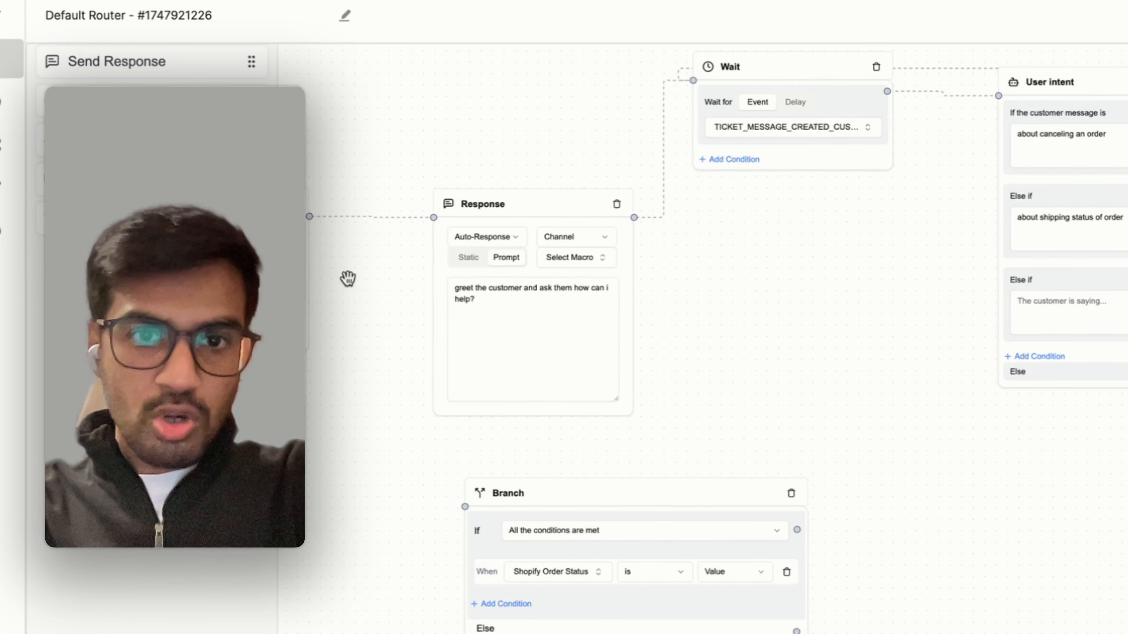
{"action": "scroll", "coordinate": [437, 277], "scroll_direction": "up", "scroll_amount": 3}
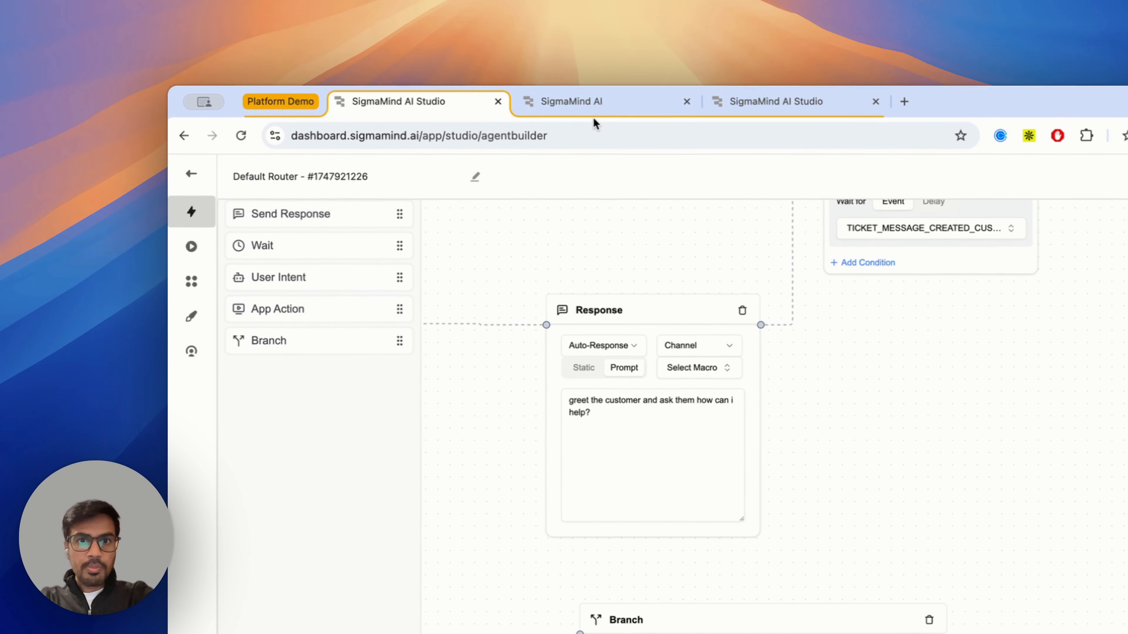
- Review the Shopify app's actions, variables and authentication on the apps integration page, and return to the agent builder
{"action": "left_click", "coordinate": [775, 35]}
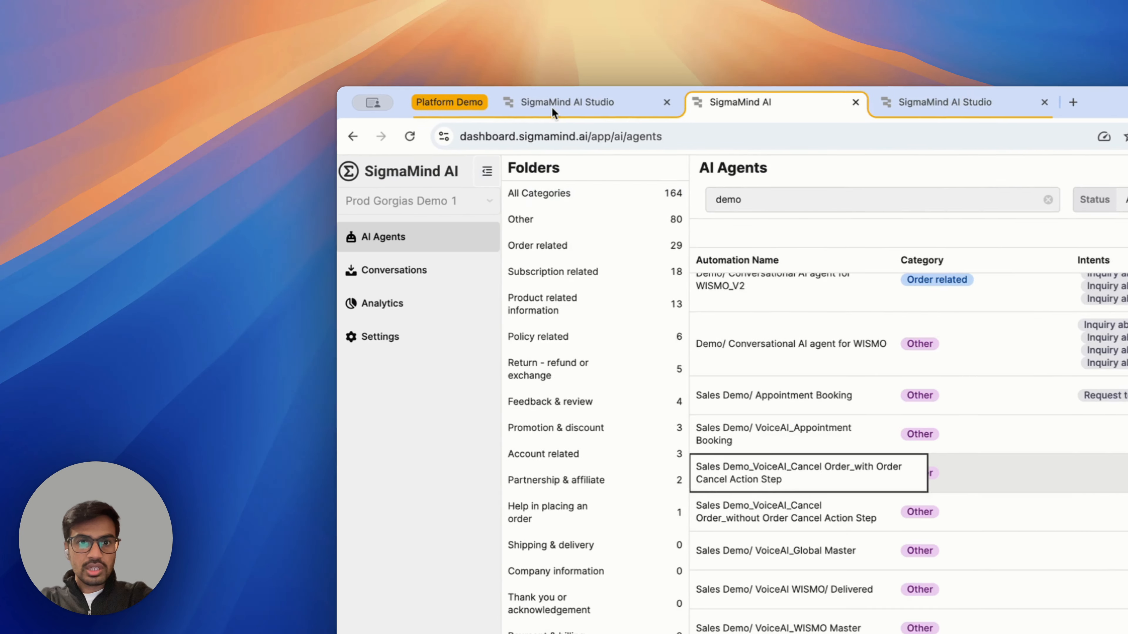
{"action": "left_click", "coordinate": [862, 106]}
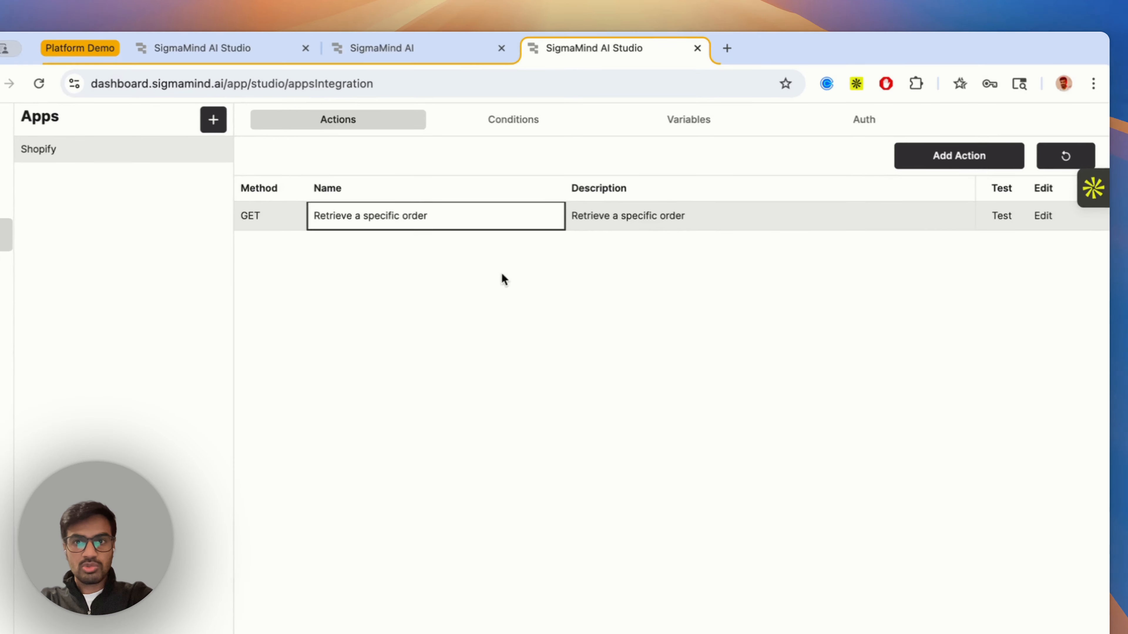
{"action": "left_click", "coordinate": [694, 151]}
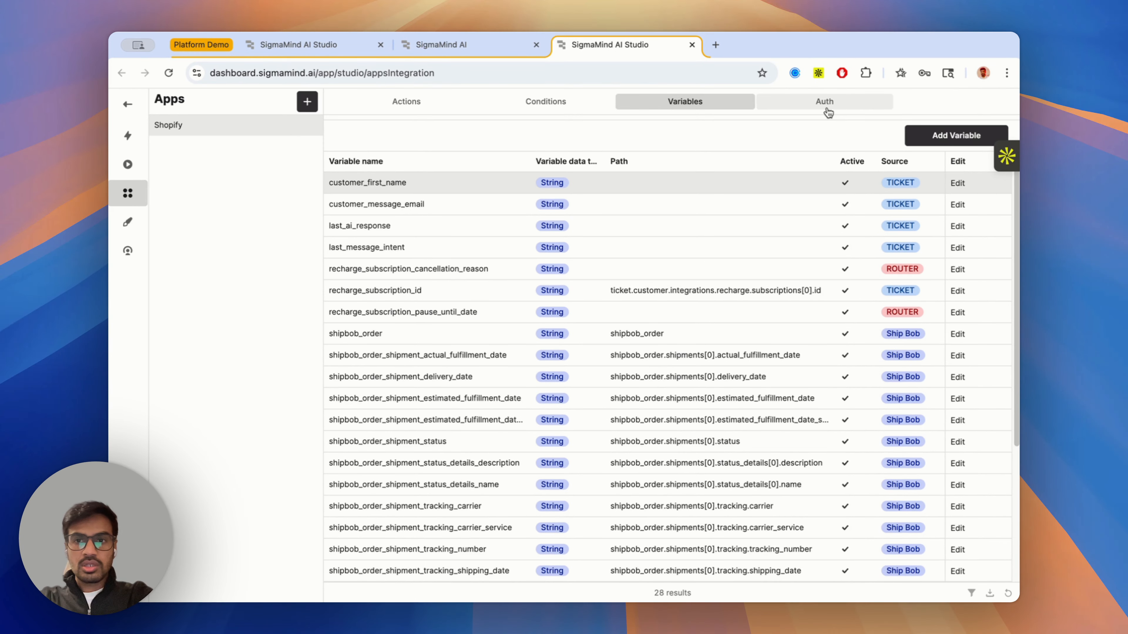
{"action": "left_click", "coordinate": [824, 107]}
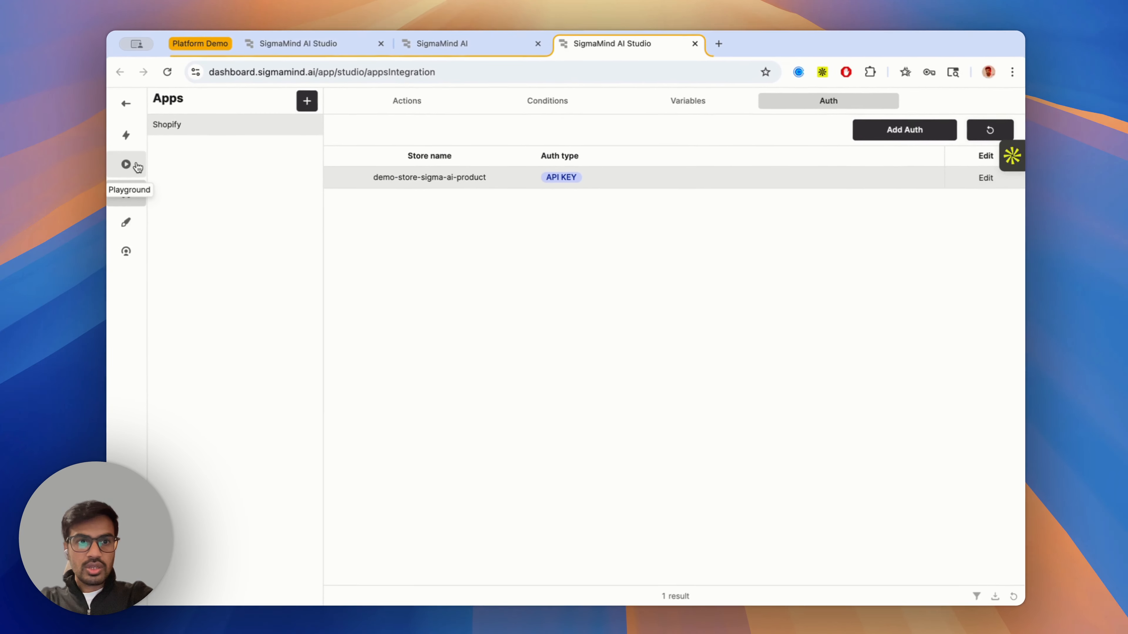
{"action": "left_click", "coordinate": [318, 44]}
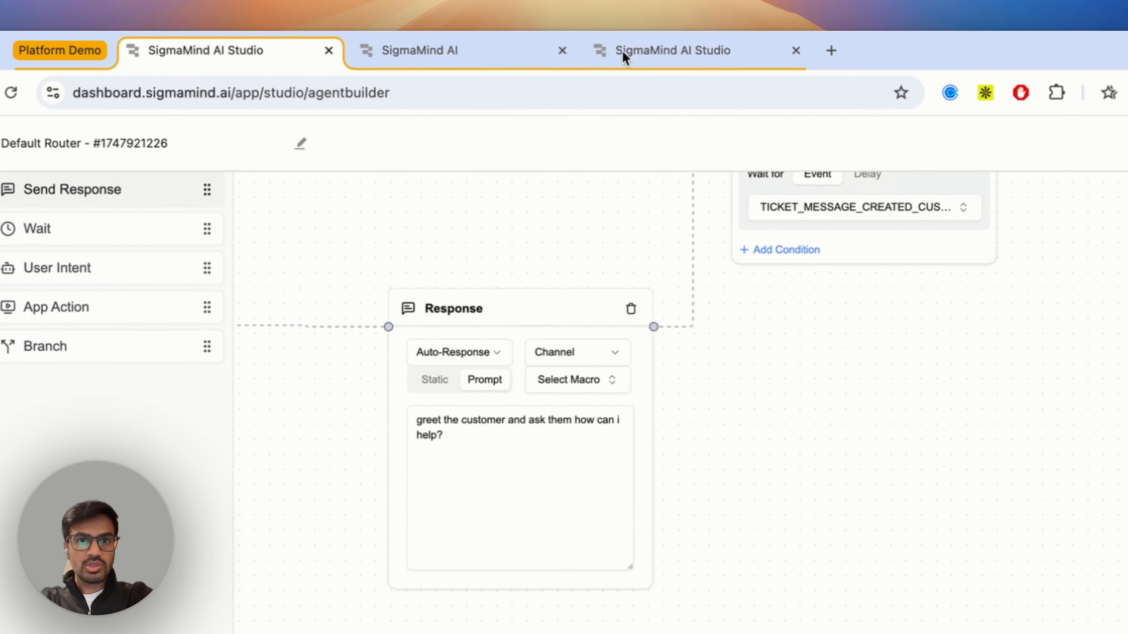
- Open the studio's playground and review the test message form, including its subject field and the available channel options
{"action": "left_click", "coordinate": [511, 50]}
{"action": "left_click", "coordinate": [679, 50]}
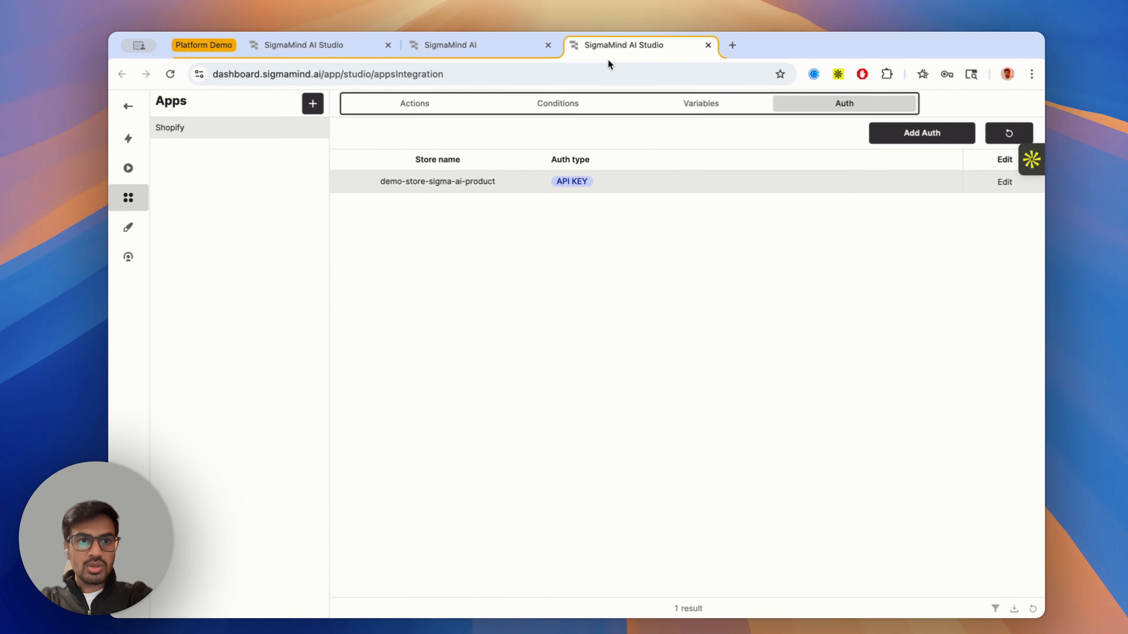
{"action": "left_click", "coordinate": [120, 172]}
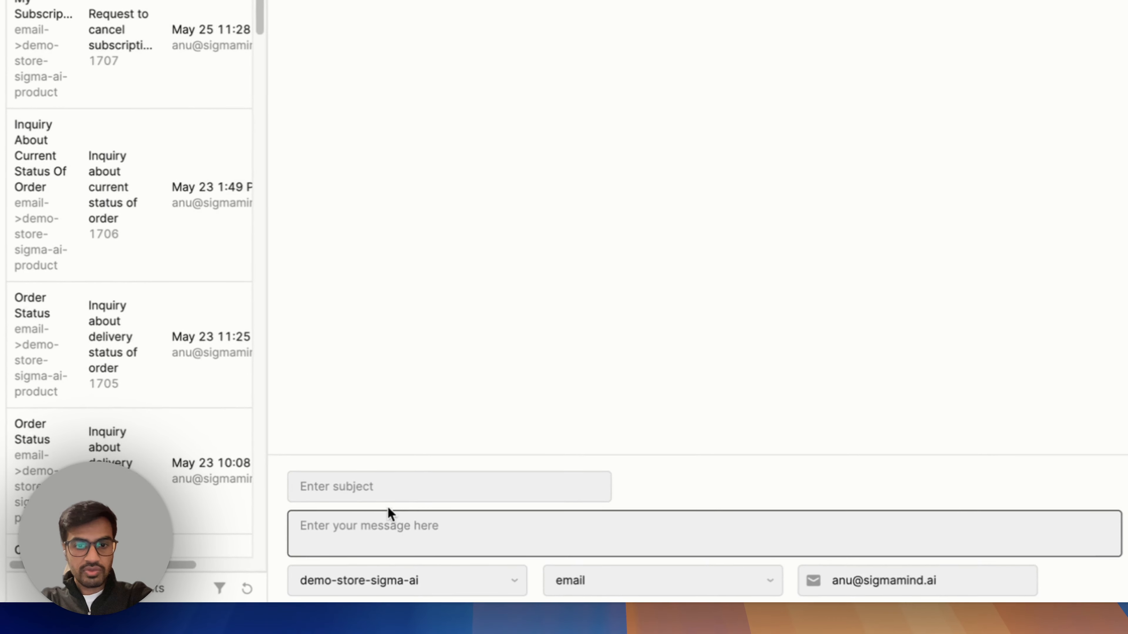
{"action": "left_click", "coordinate": [391, 486]}
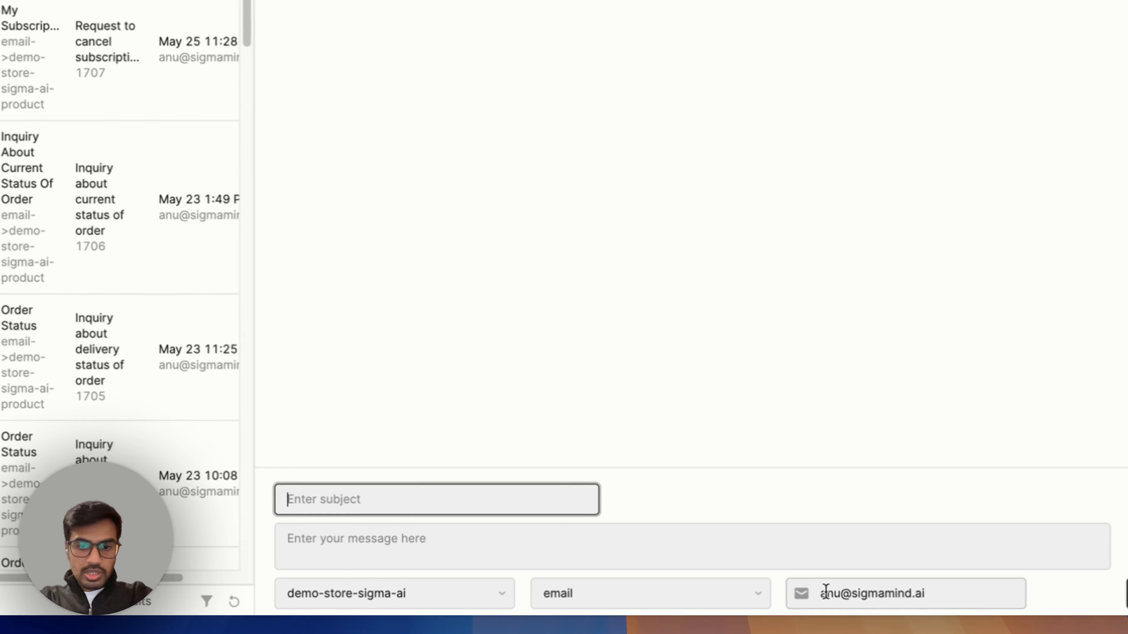
{"action": "left_click", "coordinate": [734, 593]}
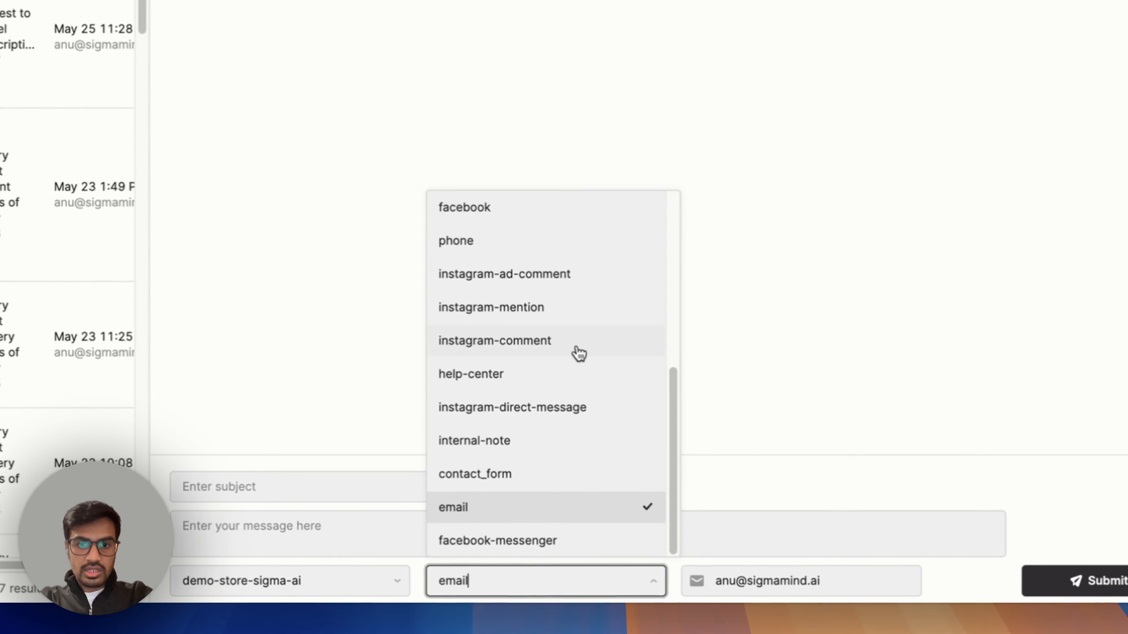
{"action": "left_click", "coordinate": [807, 532]}
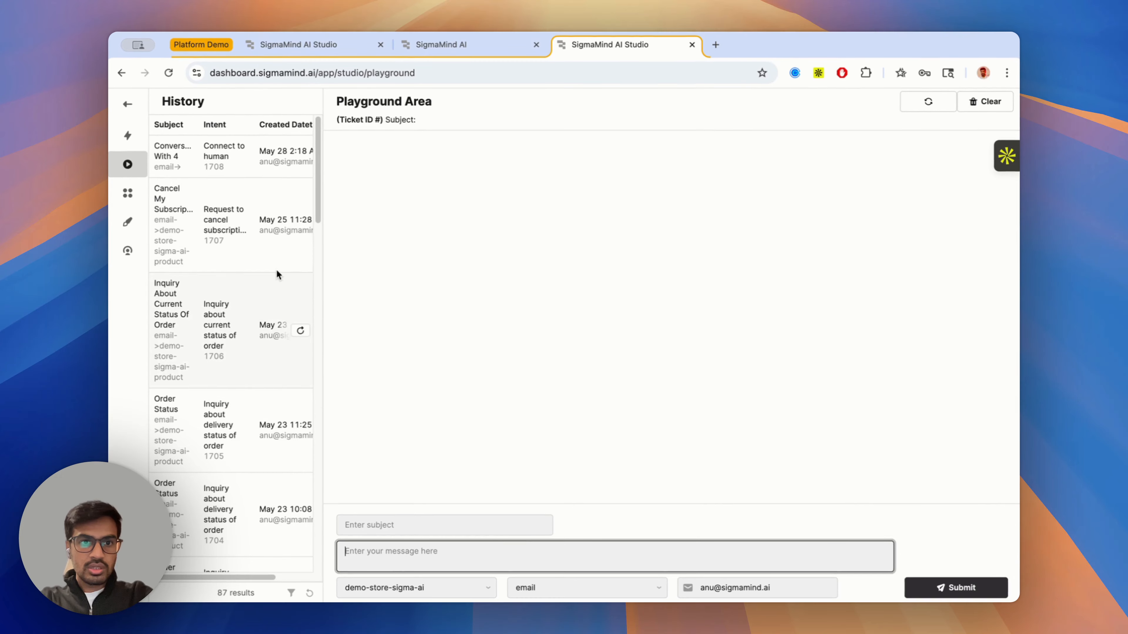
- Open the "cancel my subscription" ticket from the playground history, review its conversation and check its automation events
{"action": "left_click", "coordinate": [239, 235]}
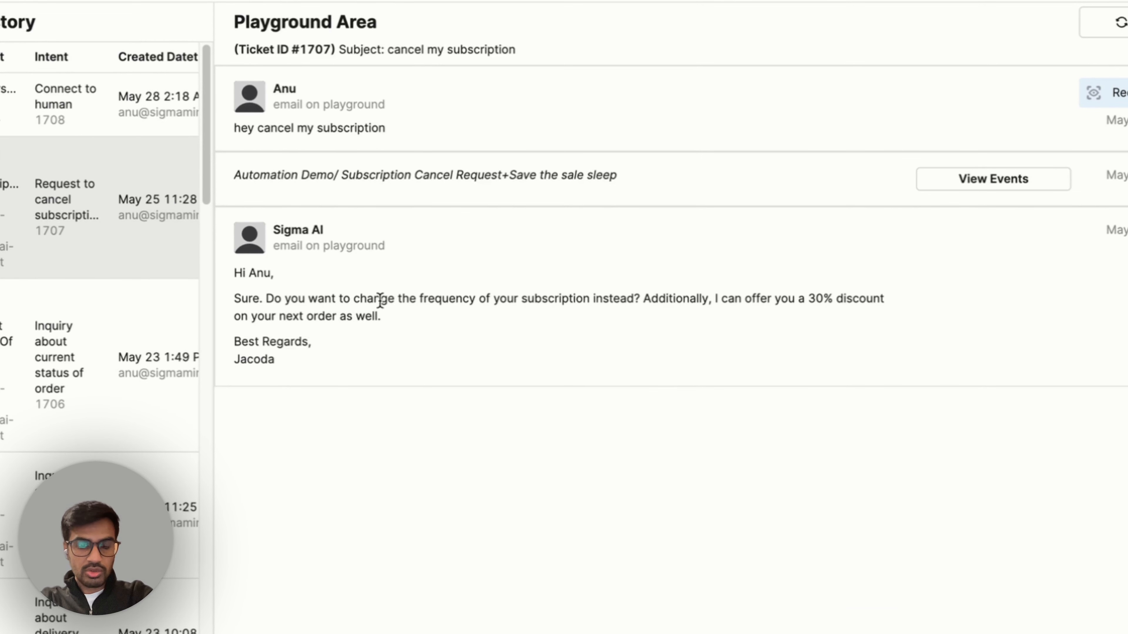
{"action": "left_click", "coordinate": [968, 180]}
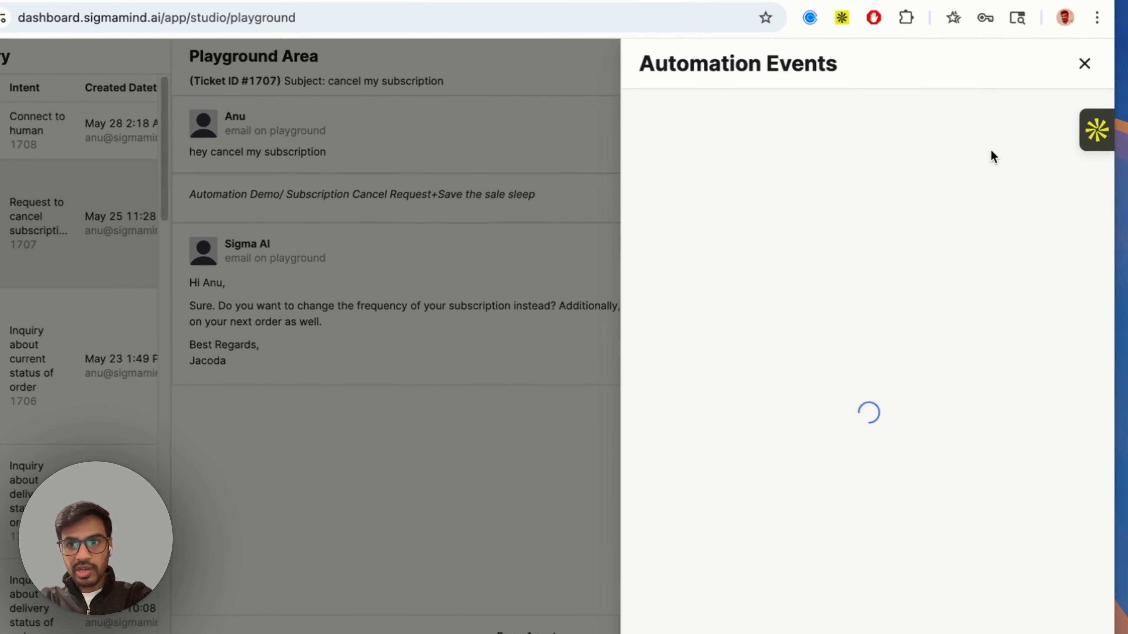
{"action": "left_click", "coordinate": [997, 107]}
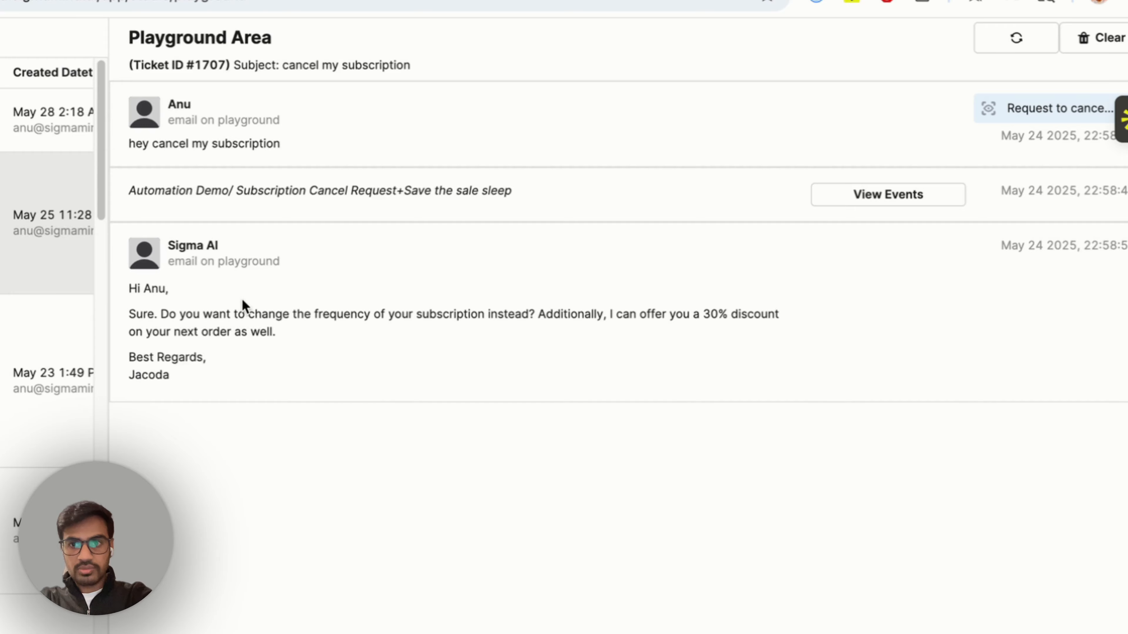
{"action": "left_click", "coordinate": [887, 194]}
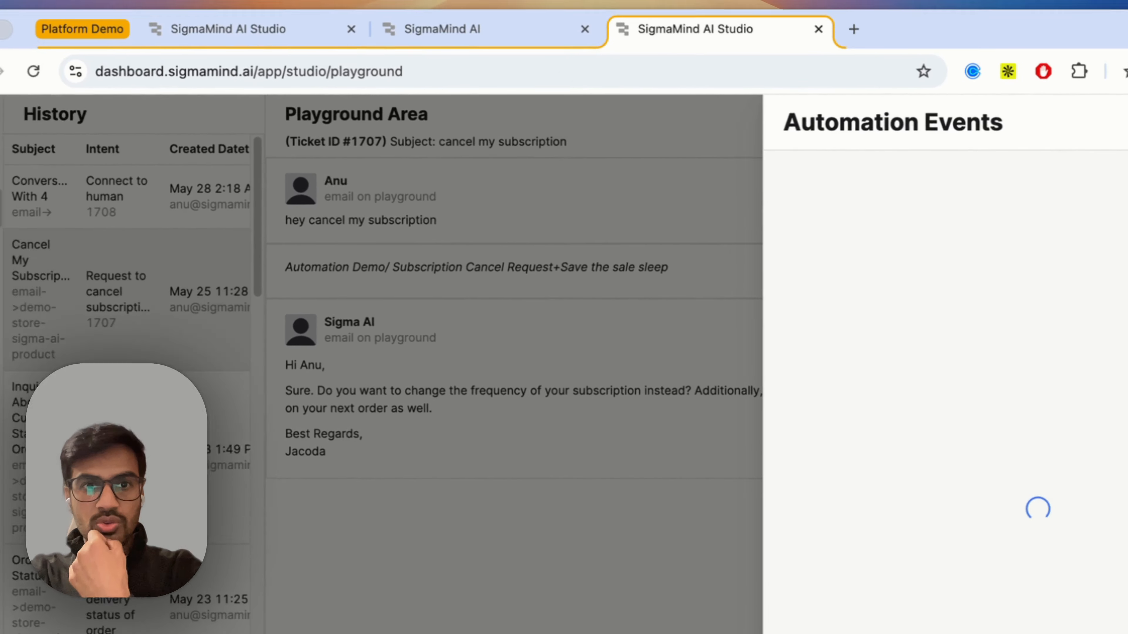
{"action": "left_click", "coordinate": [1119, 46]}
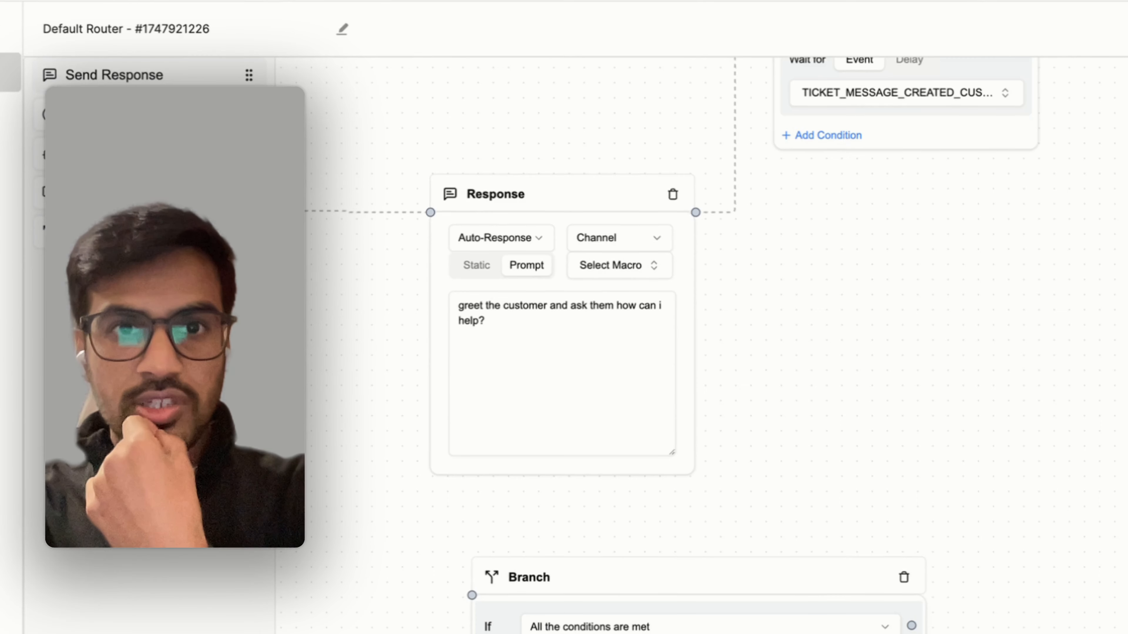
- Return to the agent builder and survey the beginning of the flow around the Start Trigger, Response, Wait and Branch nodes
{"action": "scroll", "coordinate": [454, 274], "scroll_direction": "down", "scroll_amount": 3}
{"action": "left_click_drag", "start_coordinate": [418, 322], "coordinate": [461, 327]}
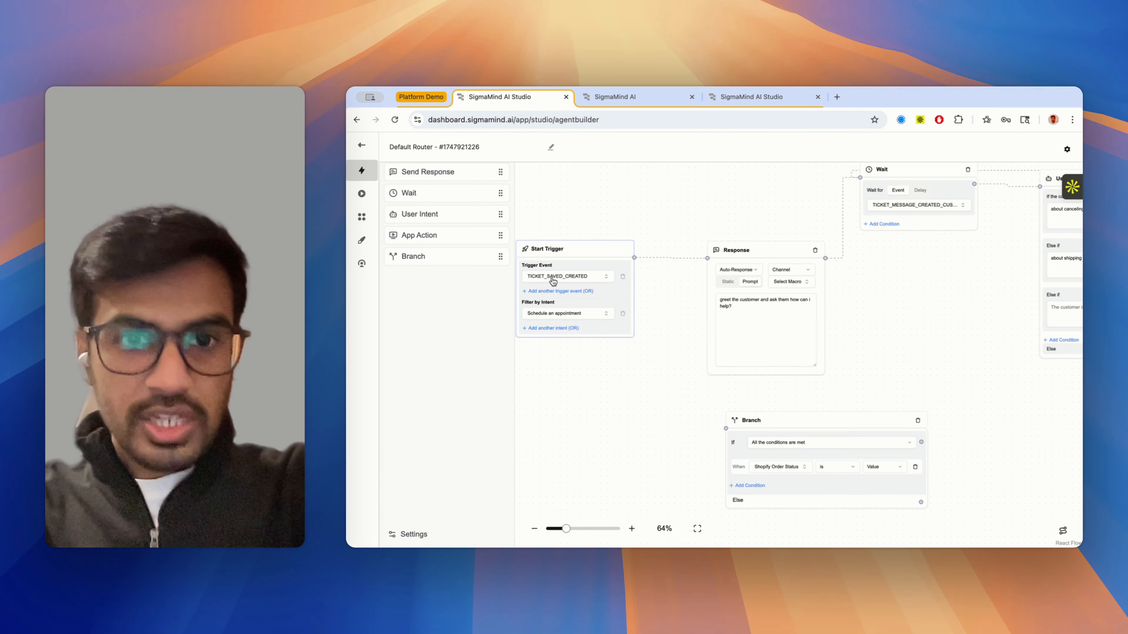
{"action": "scroll", "coordinate": [552, 281], "scroll_direction": "up", "scroll_amount": 3}
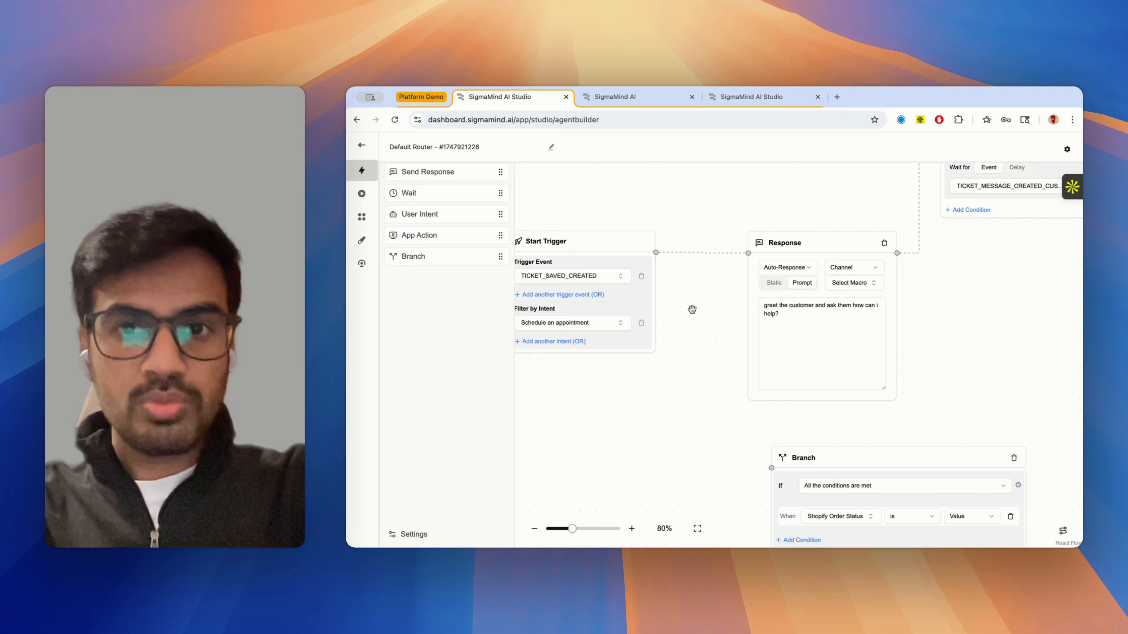
{"action": "scroll", "coordinate": [696, 312], "scroll_direction": "down", "scroll_amount": 2}
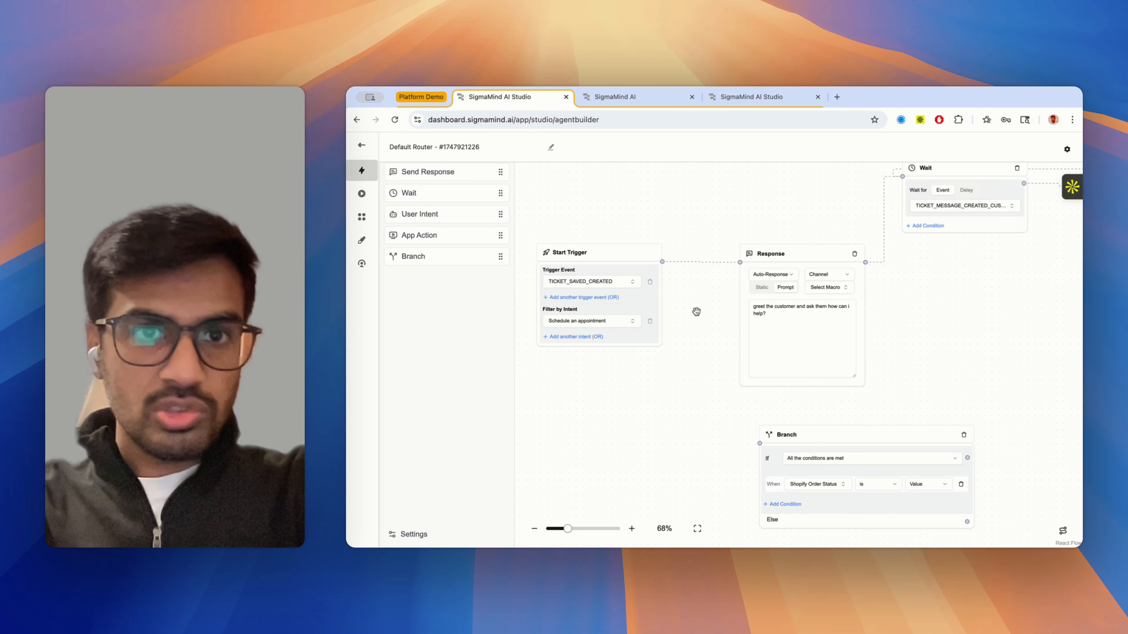